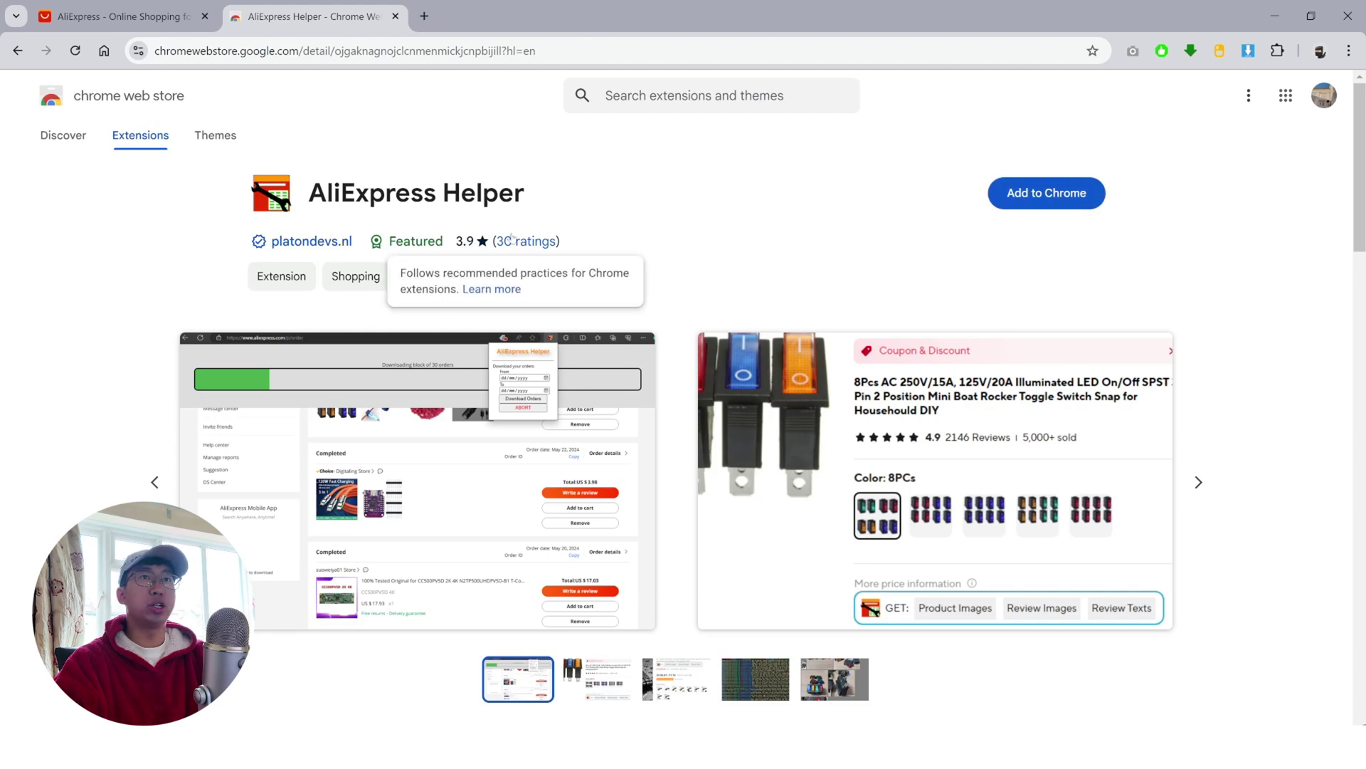
Add the AliExpress Helper extension to Chrome and pin it to the toolbar.
{"action": "left_click", "coordinate": [1032, 204]}
{"action": "left_click", "coordinate": [765, 239]}
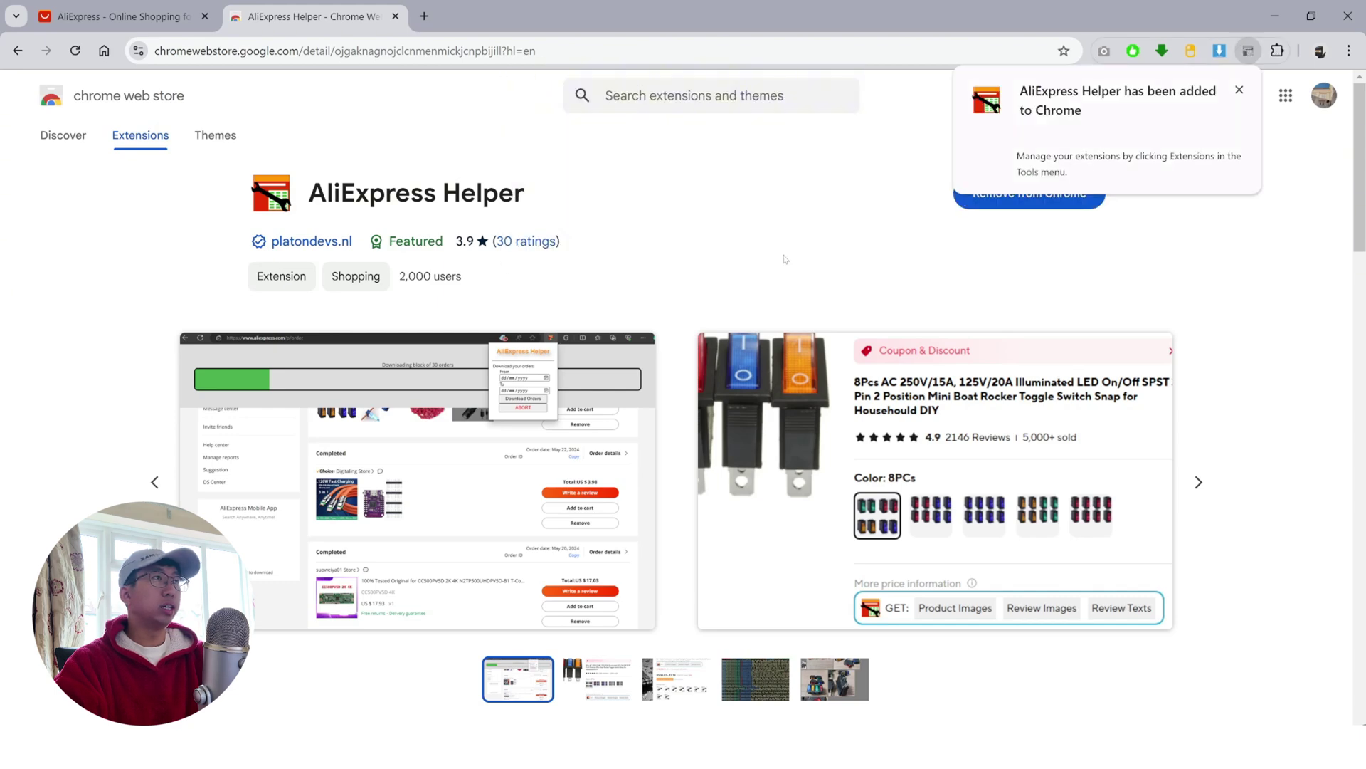
{"action": "left_click", "coordinate": [1277, 50]}
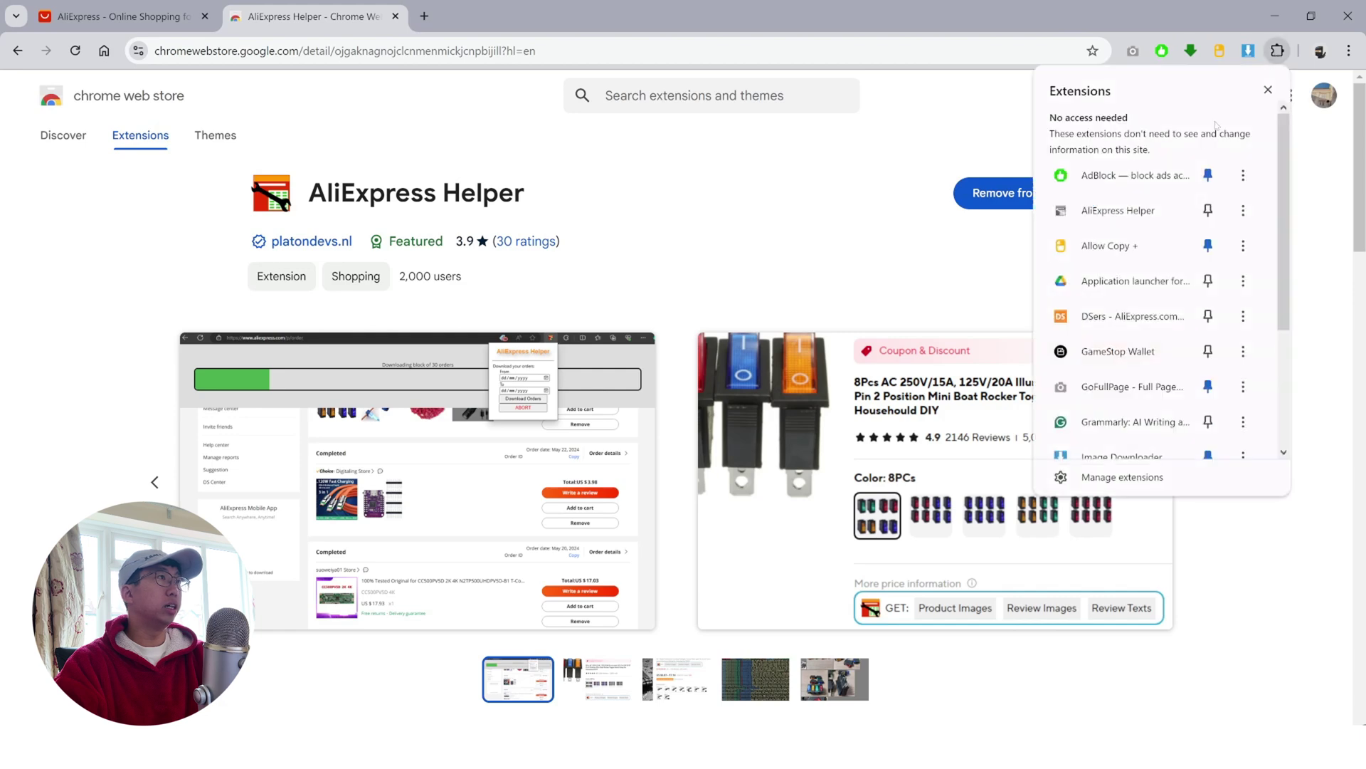
{"action": "left_click", "coordinate": [1207, 210]}
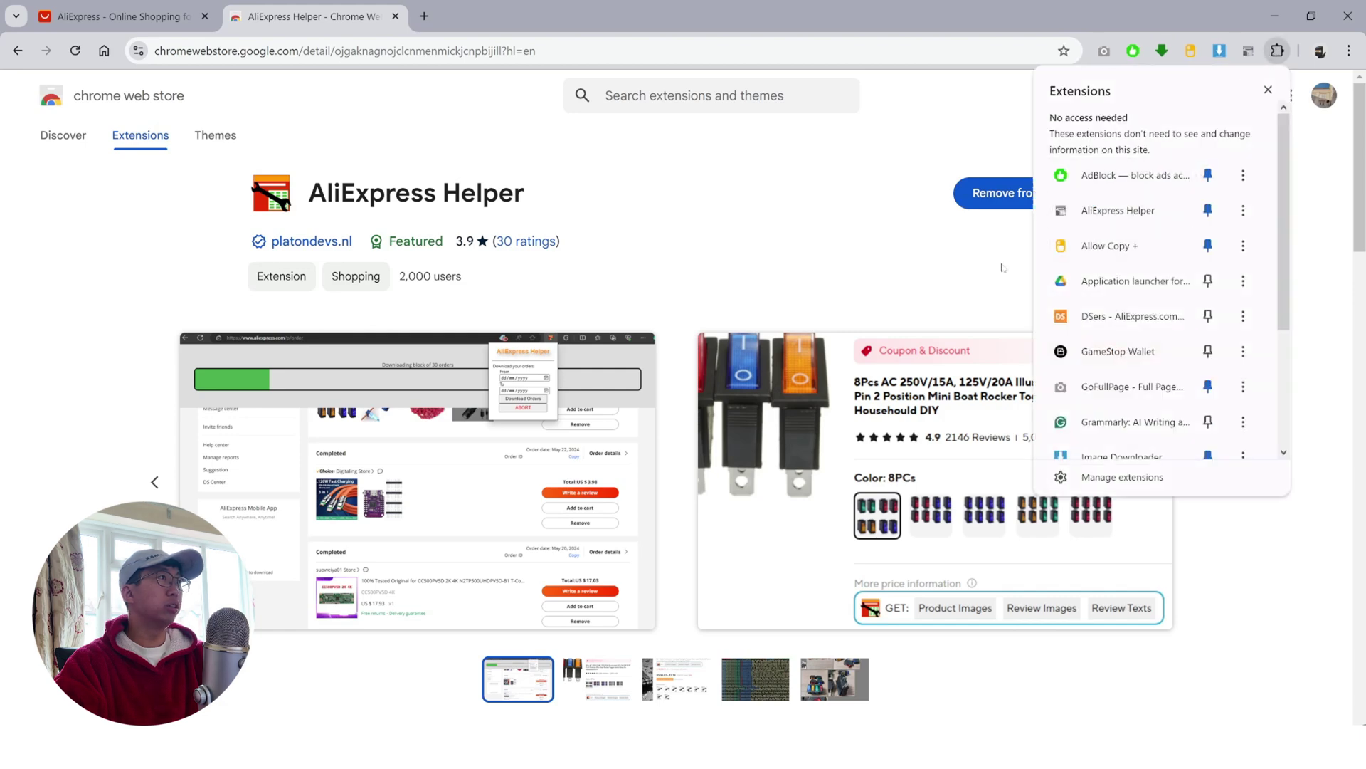
{"action": "left_click", "coordinate": [1002, 267]}
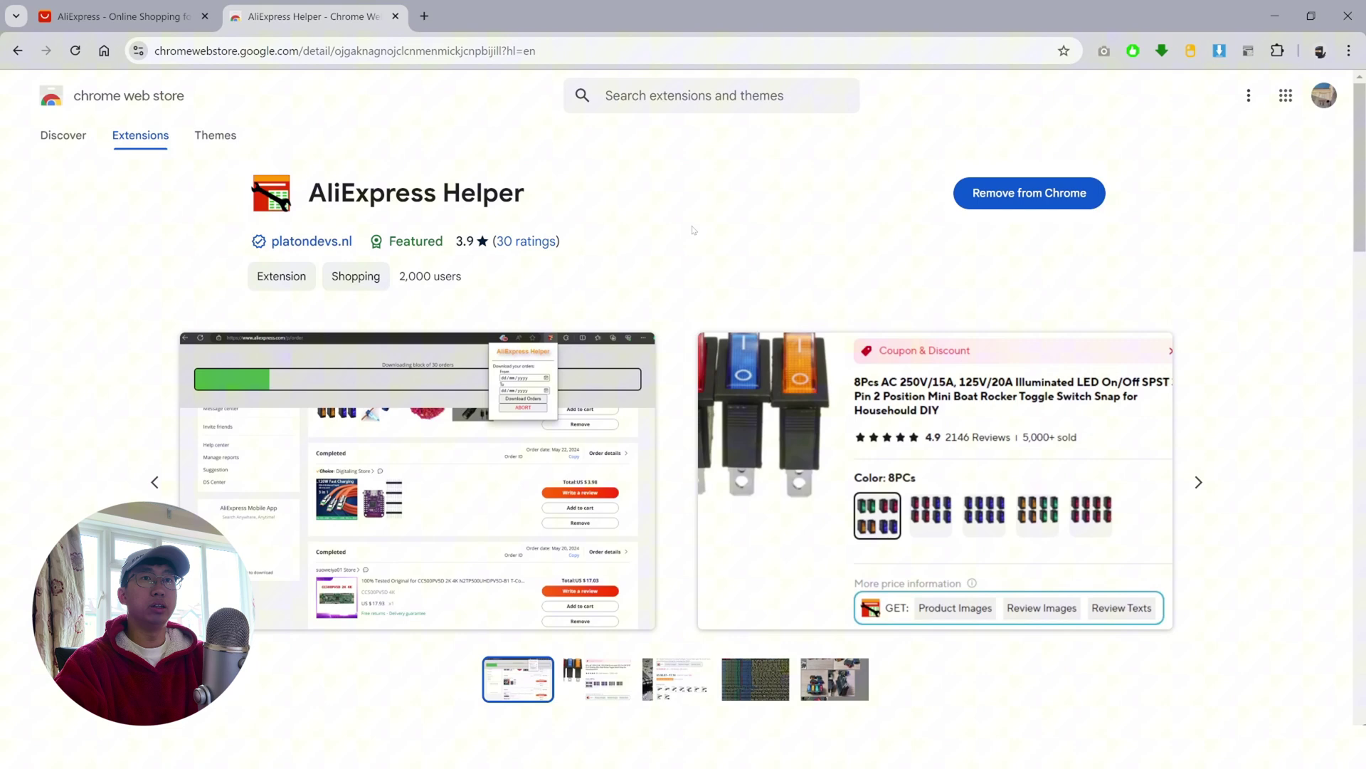
{"action": "scroll", "coordinate": [435, 309], "scroll_direction": "down", "scroll_amount": 6}
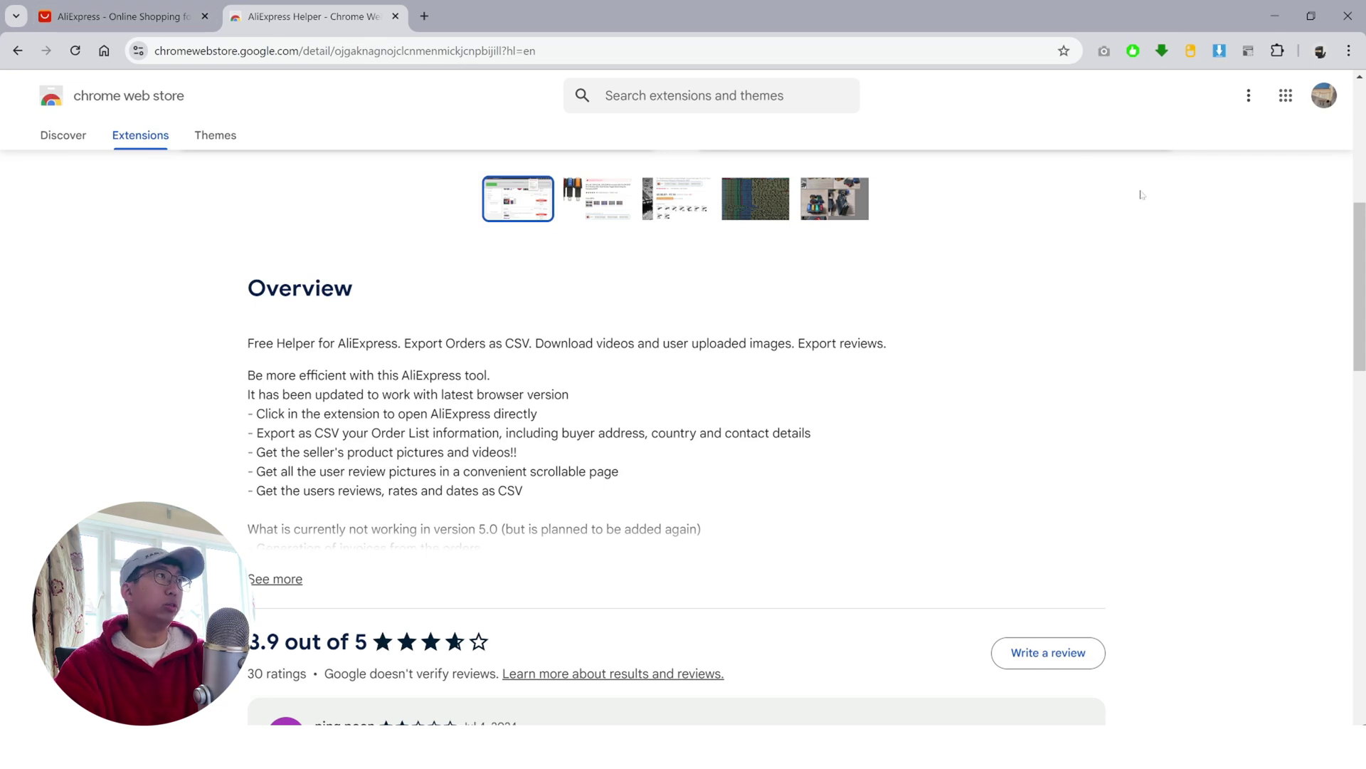
Launch AliExpress Helper from the toolbar to reach the AliExpress Orders page.
{"action": "left_click", "coordinate": [1248, 52]}
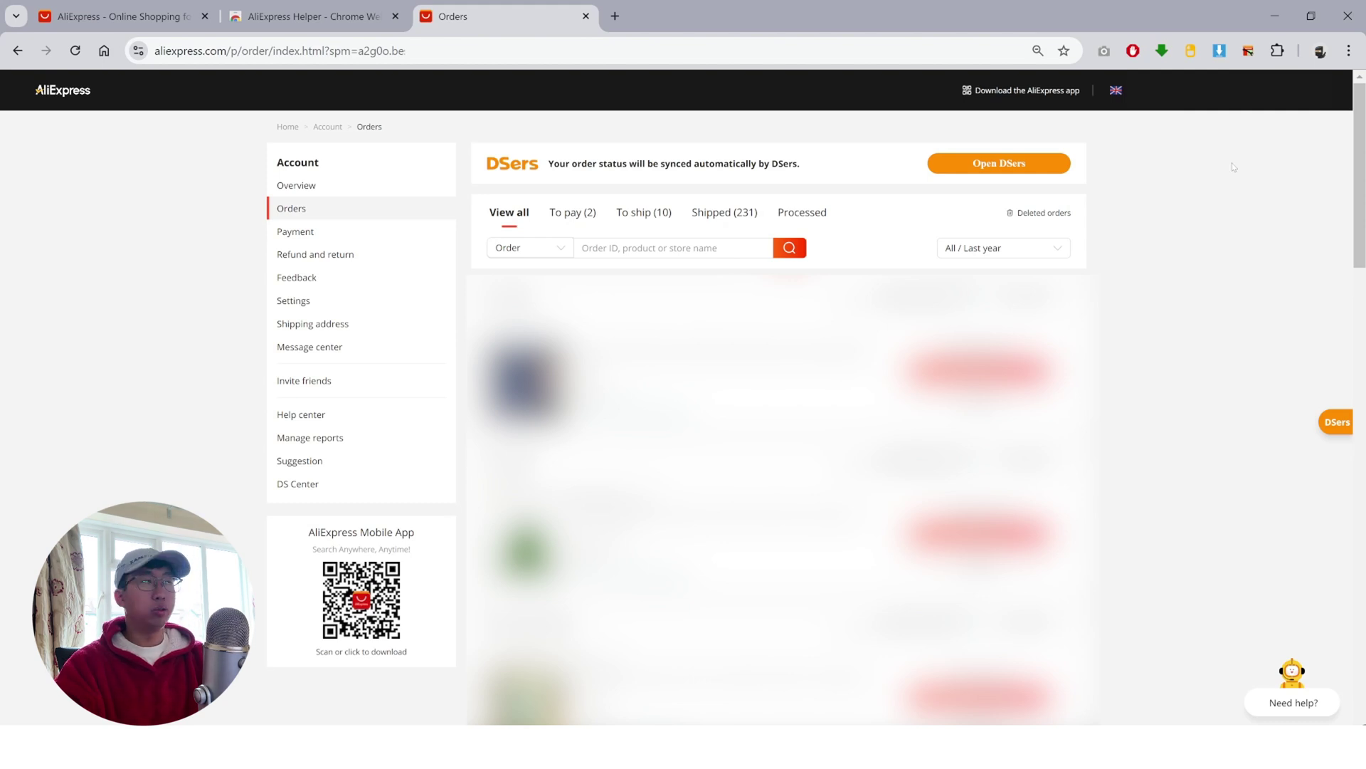
In the AliExpress Helper panel, pick 1 August 2024 as both the From and To dates.
{"action": "left_click", "coordinate": [1248, 51]}
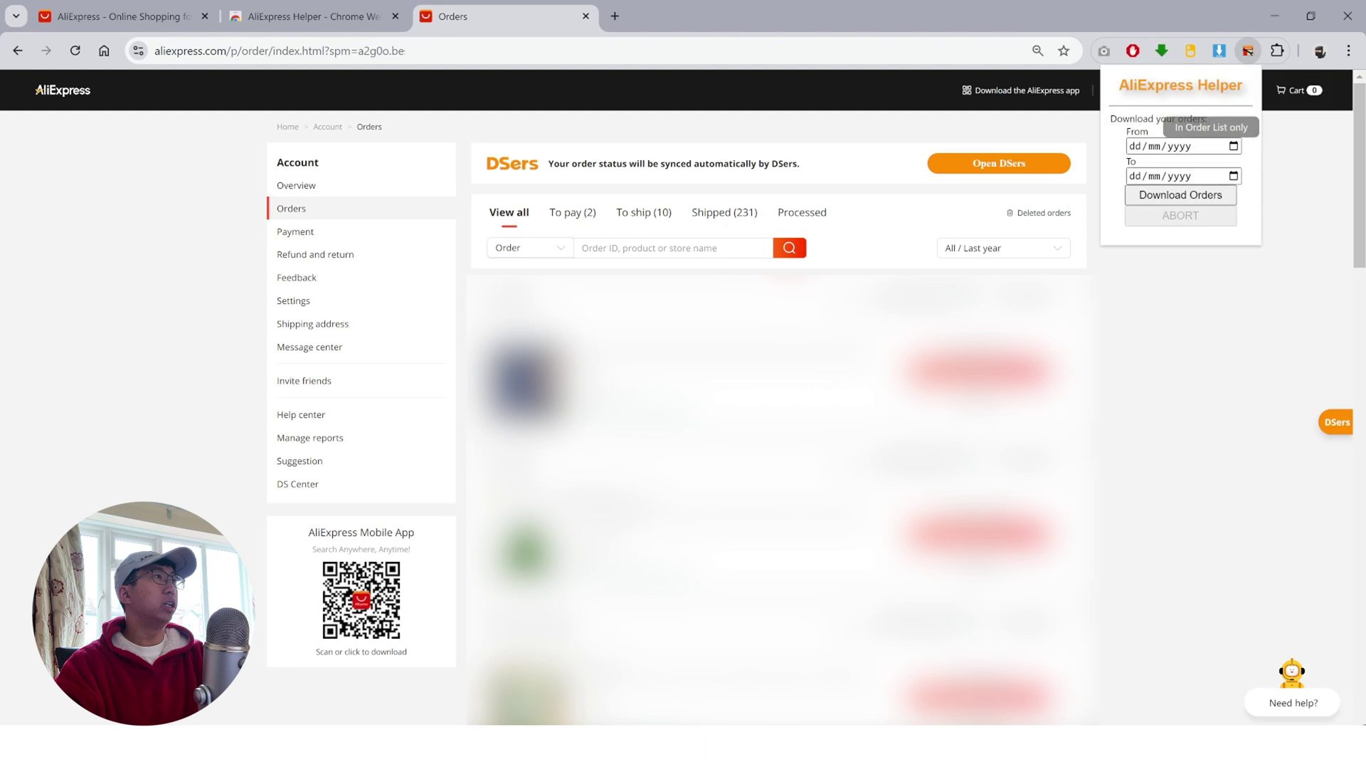
{"action": "left_click", "coordinate": [1164, 147]}
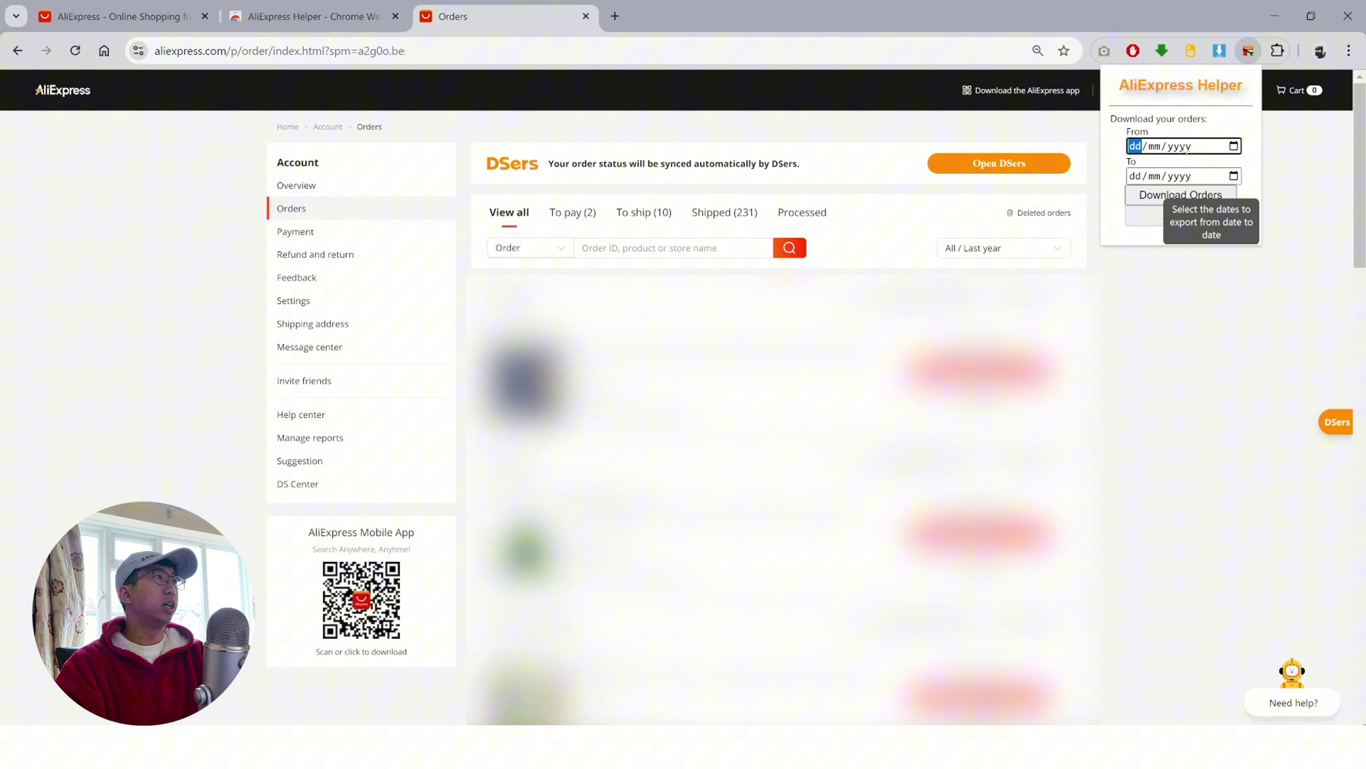
{"action": "left_click", "coordinate": [1234, 146]}
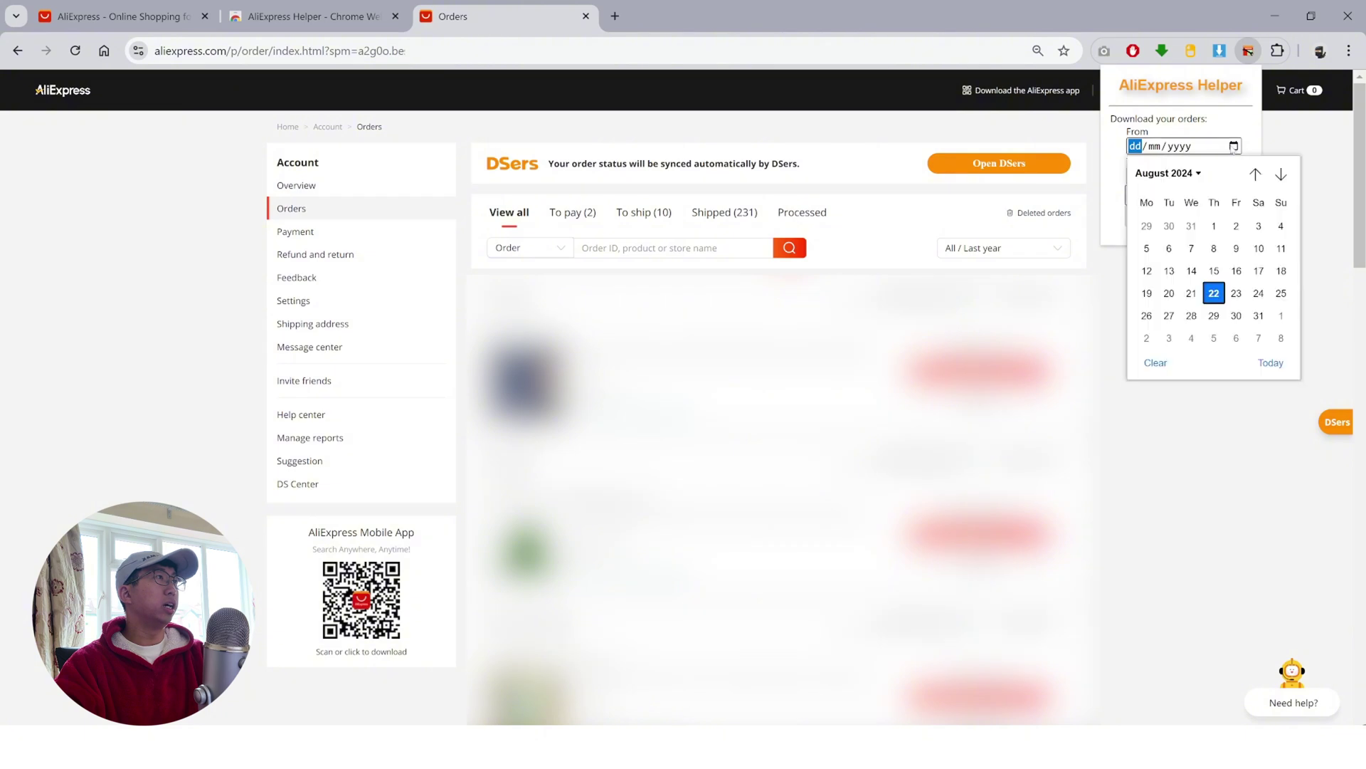
{"action": "left_click", "coordinate": [1210, 228]}
{"action": "left_click", "coordinate": [1233, 176]}
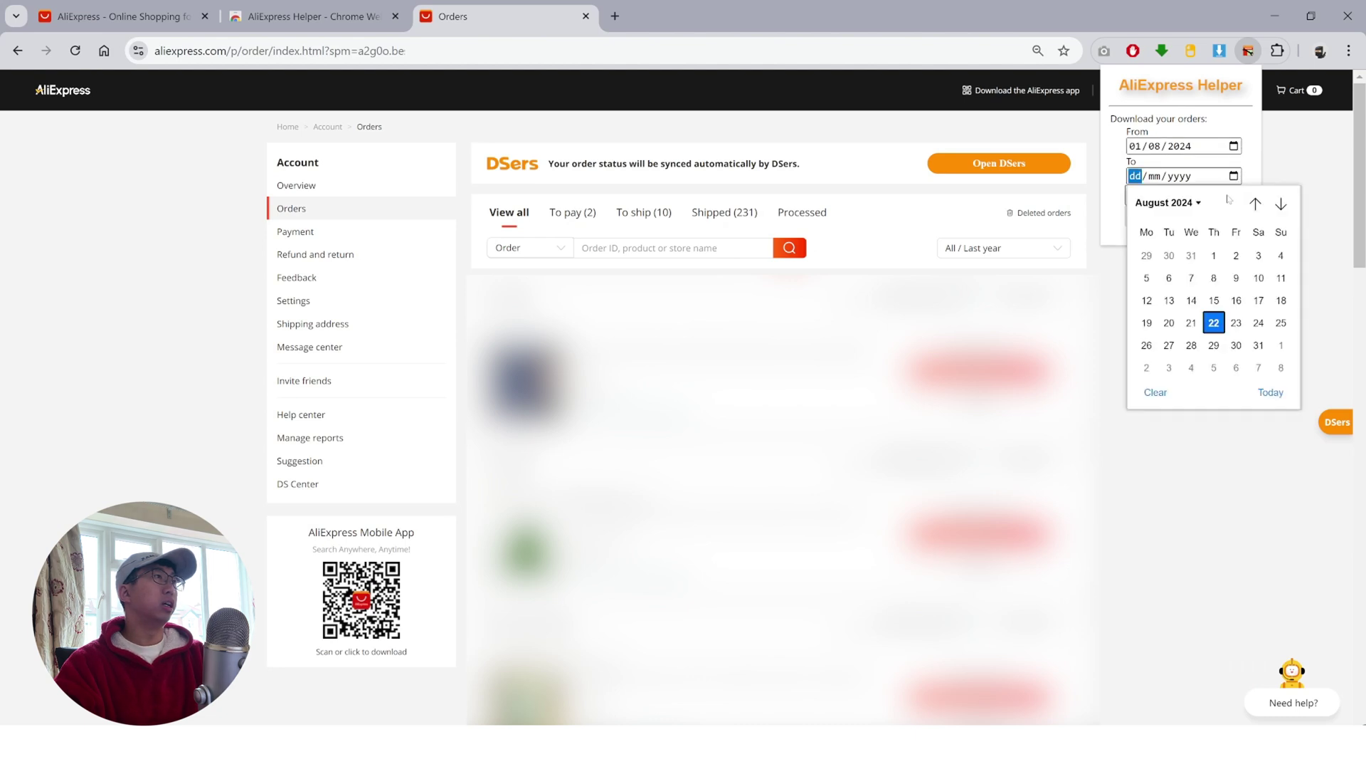
{"action": "left_click", "coordinate": [1214, 256]}
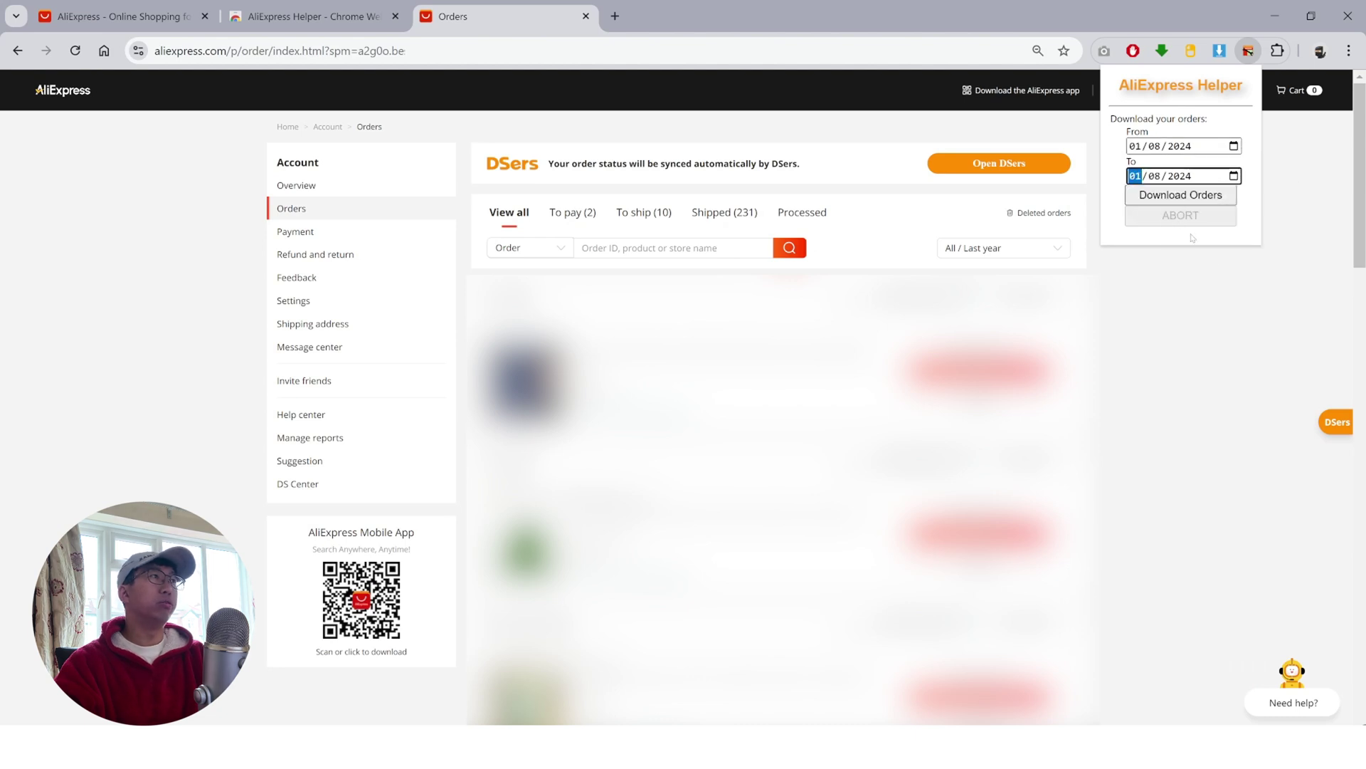
Download the orders for 1 August 2024, a block of 8 orders.
{"action": "left_click", "coordinate": [1159, 195]}
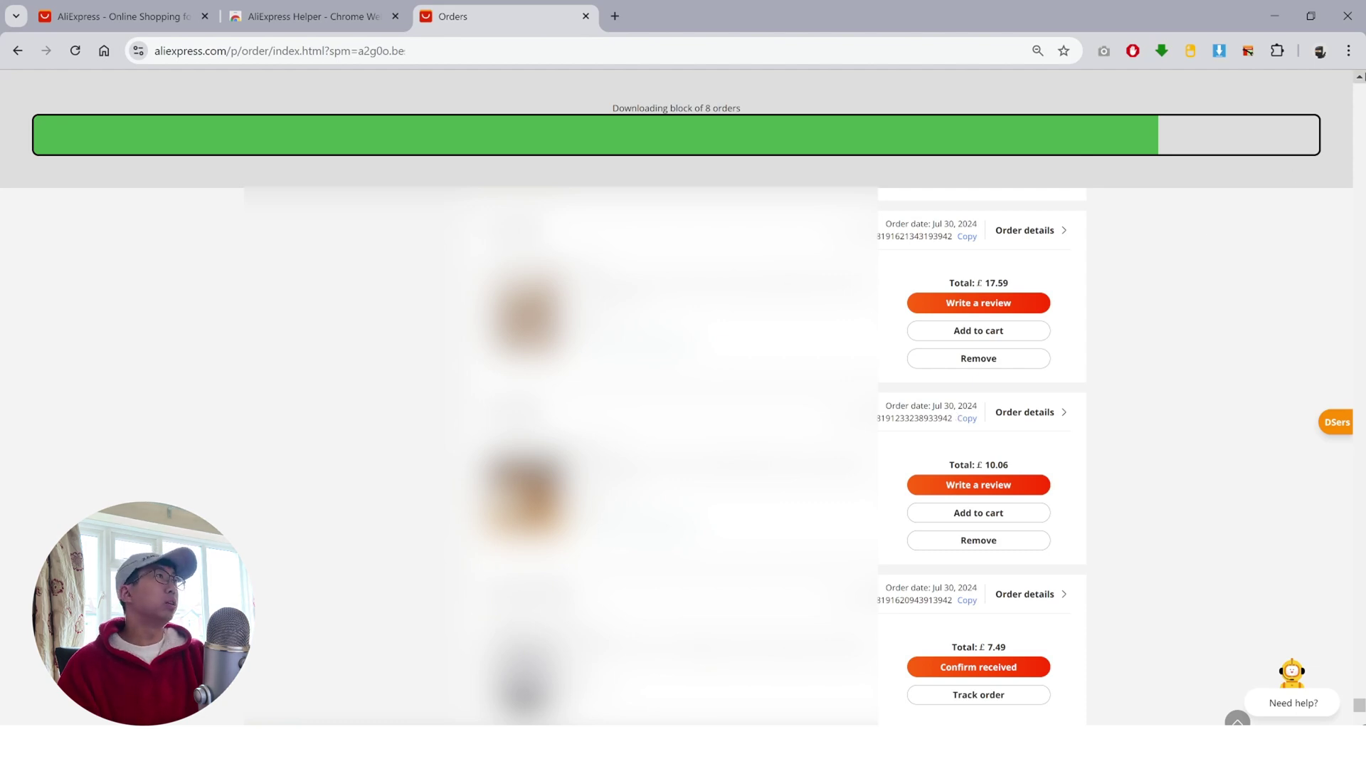
Set AliExpress Helper's From and To dates to 01/08/2024 again and download the orders.
{"action": "left_click", "coordinate": [1248, 50]}
{"action": "left_click", "coordinate": [1167, 147]}
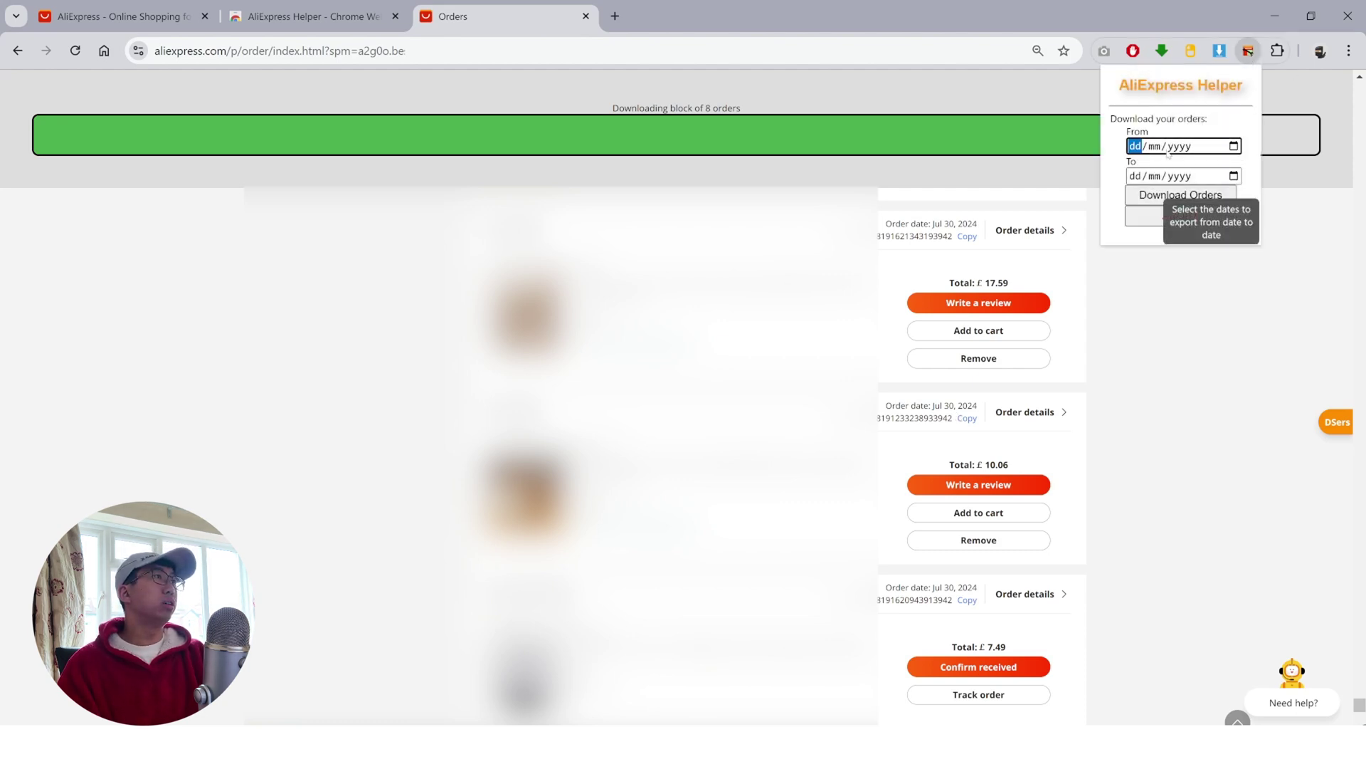
{"action": "left_click", "coordinate": [1234, 147]}
{"action": "left_click", "coordinate": [1215, 226]}
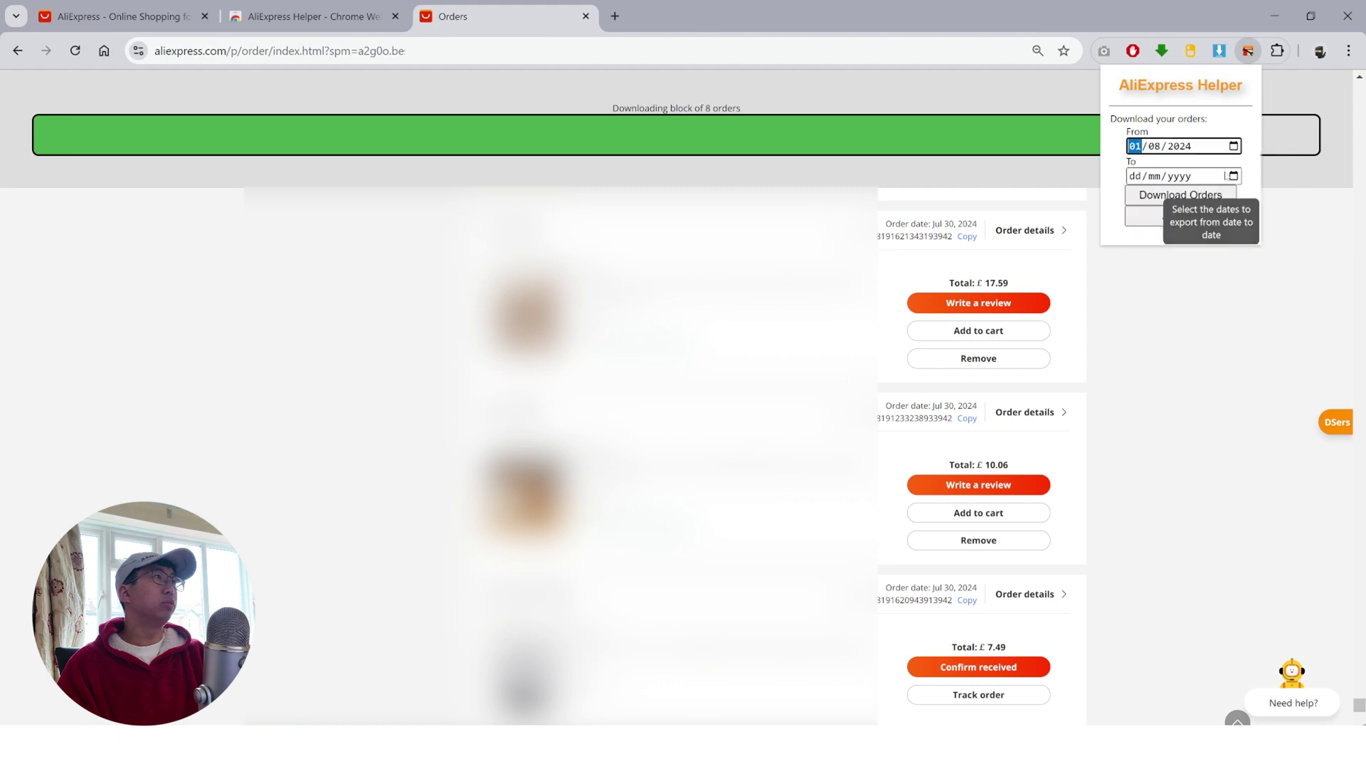
{"action": "left_click", "coordinate": [1234, 176]}
{"action": "left_click", "coordinate": [1214, 256]}
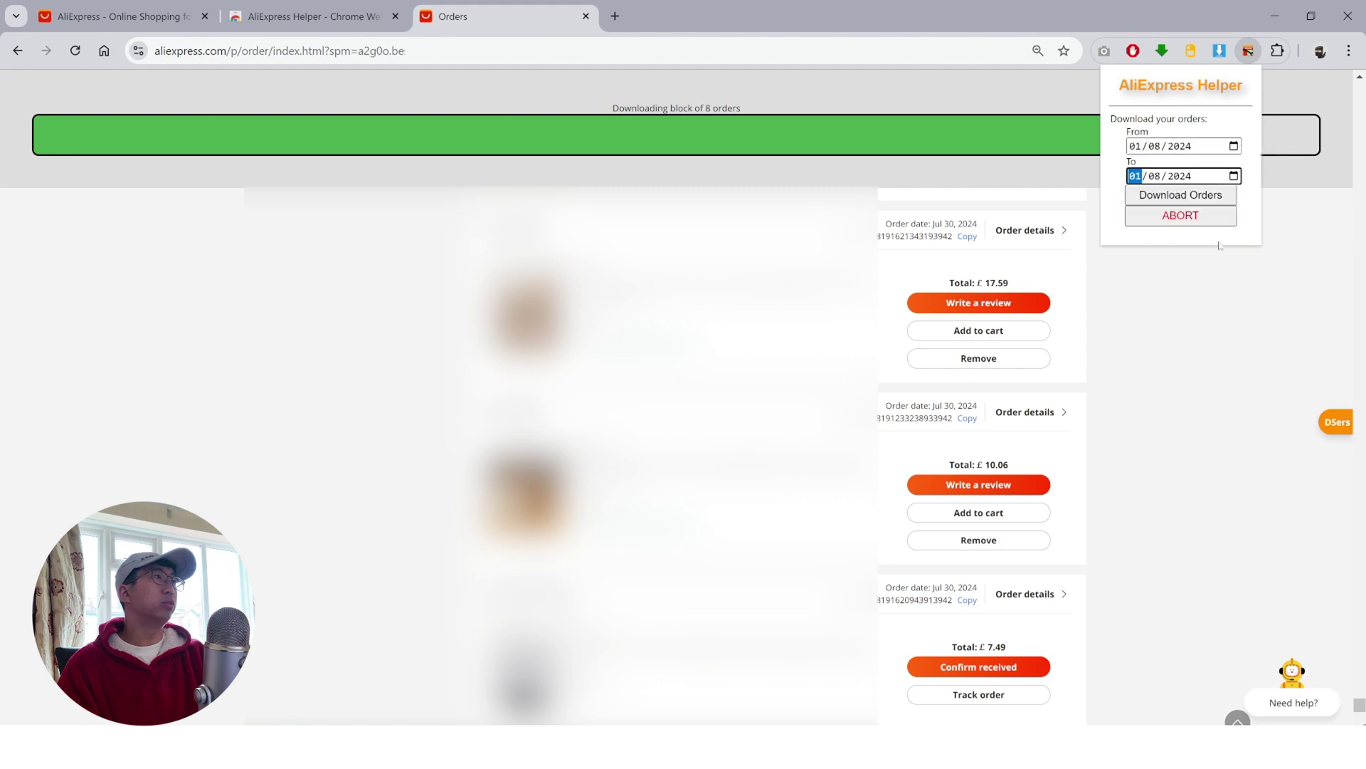
{"action": "left_click", "coordinate": [1196, 202]}
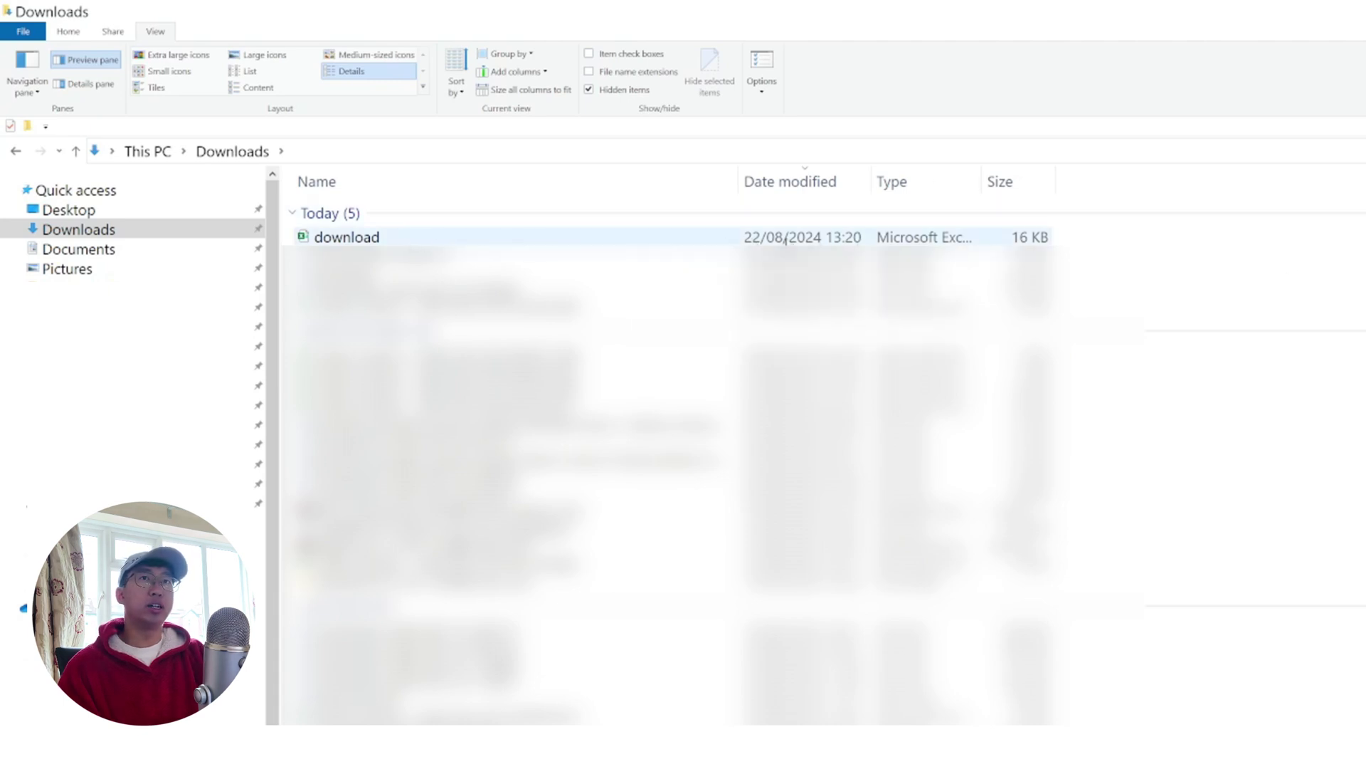
Rename the 'download' file to '1. 2024 August 01 AliExpress Purchases'.
{"action": "left_click", "coordinate": [438, 238]}
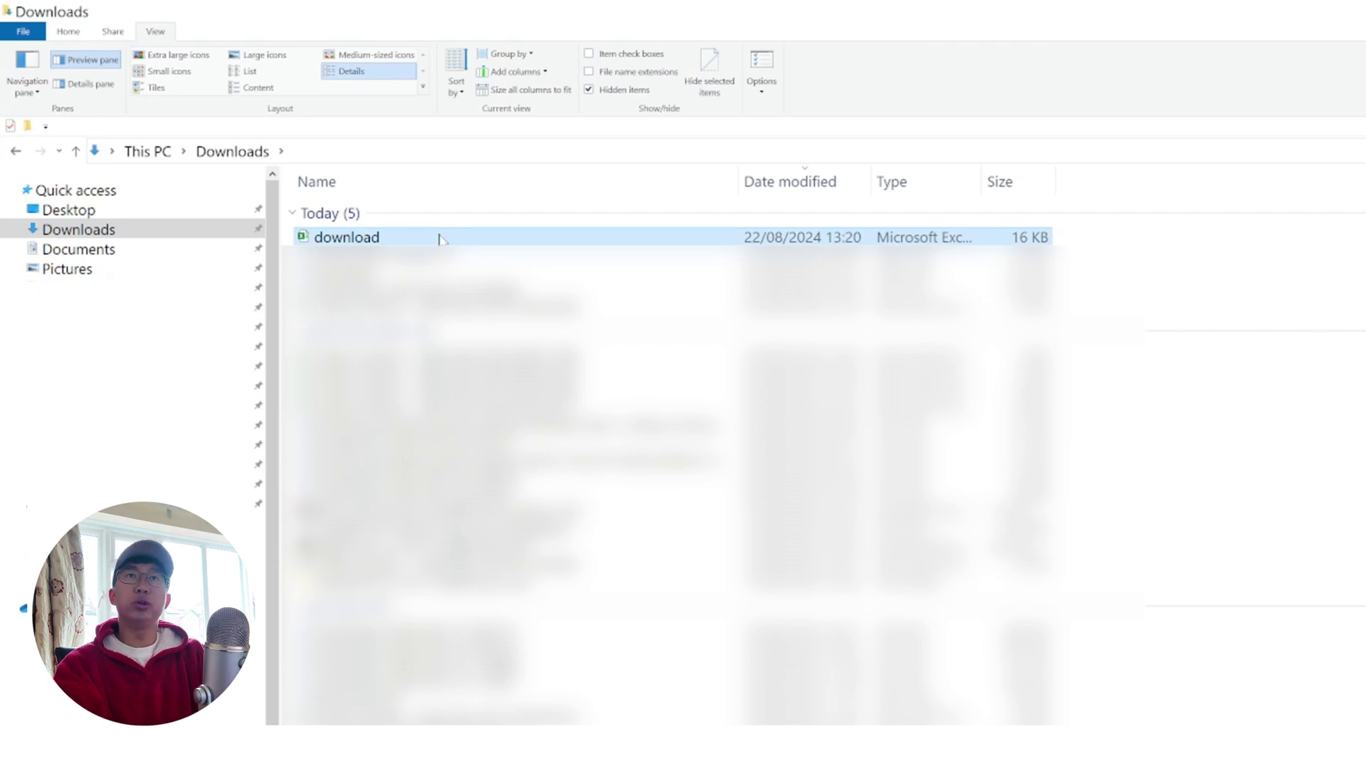
{"action": "key", "text": "F2"}
{"action": "type", "text": "1."}
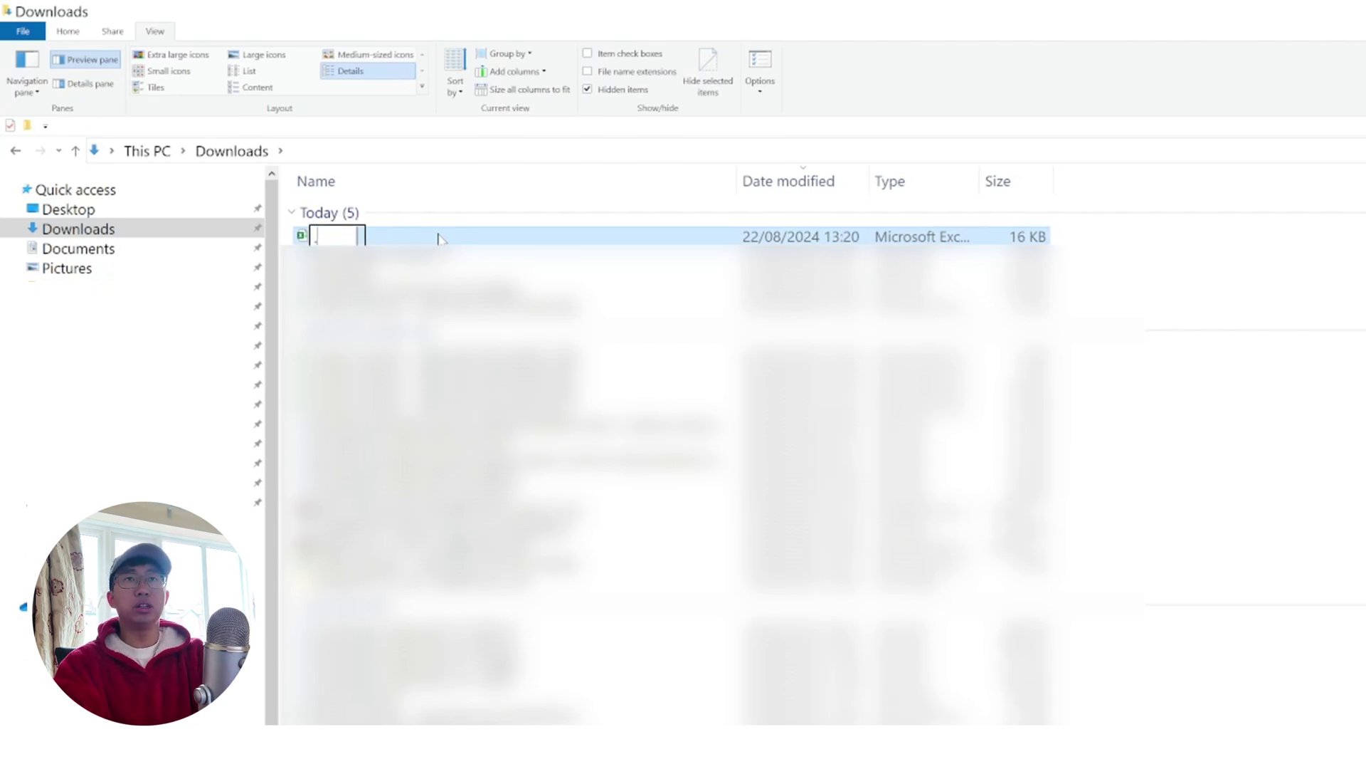
{"action": "type", "text": " 2022"}
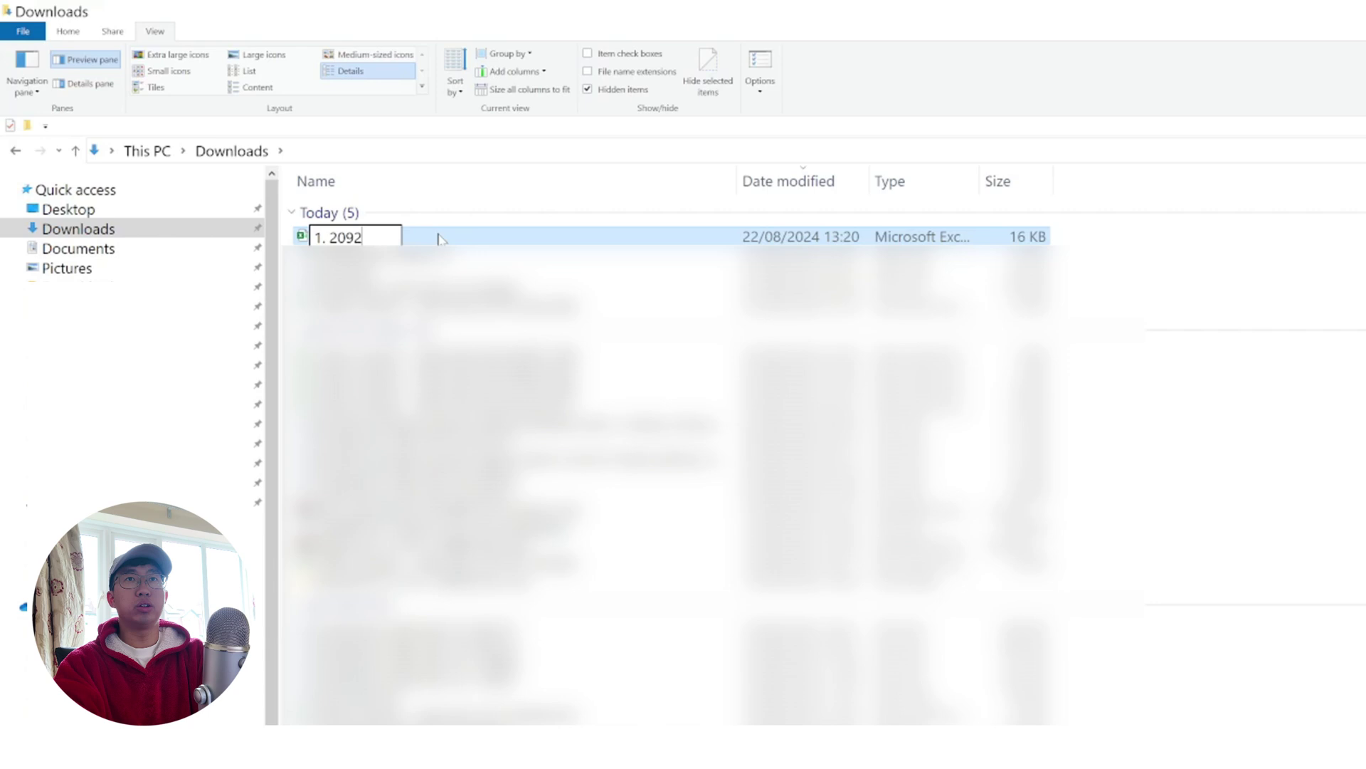
{"action": "key", "text": "BackSpace"}
{"action": "type", "text": "4 augu"}
{"action": "key", "text": "BackSpace"}
{"action": "key", "text": "BackSpace"}
{"action": "key", "text": "BackSpace"}
{"action": "key", "text": "BackSpace"}
{"action": "type", "text": "August 01 "}
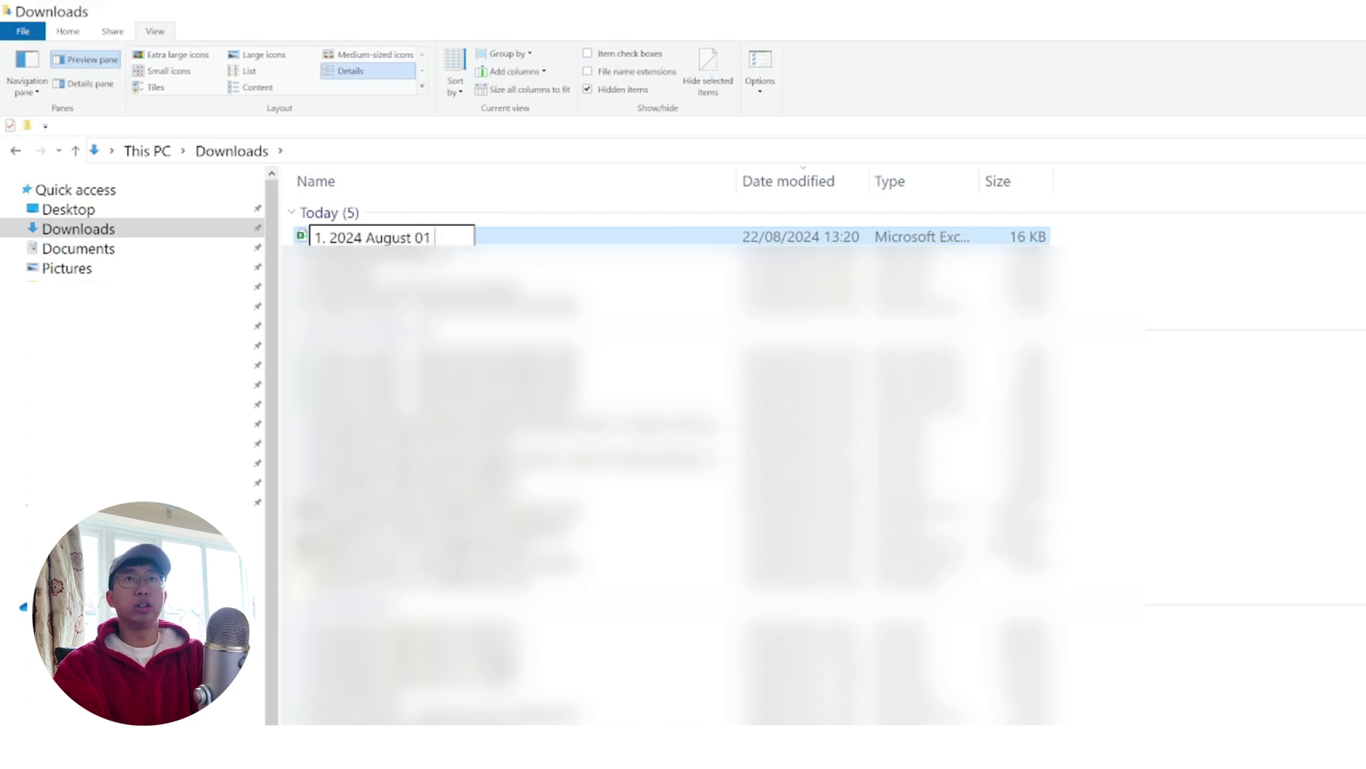
{"action": "type", "text": "A"}
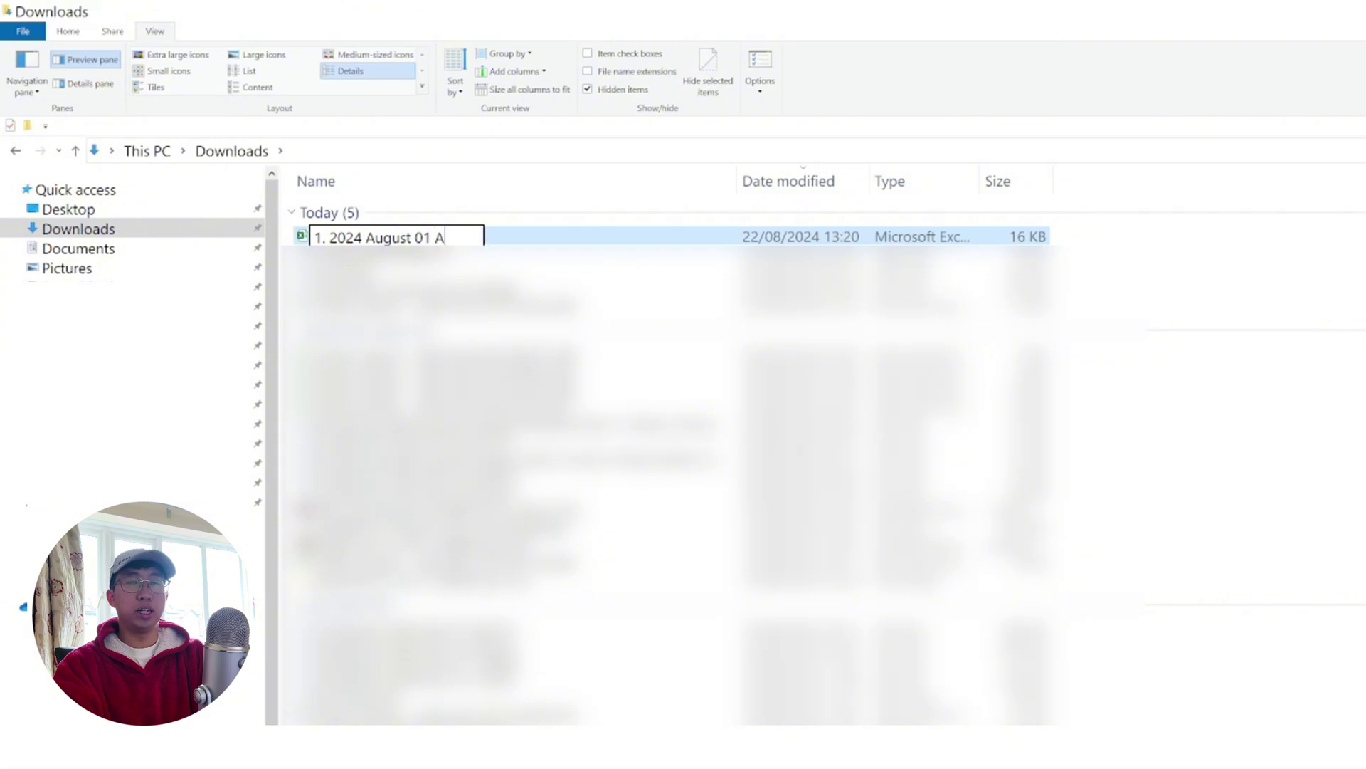
{"action": "type", "text": "liExpress Purchases"}
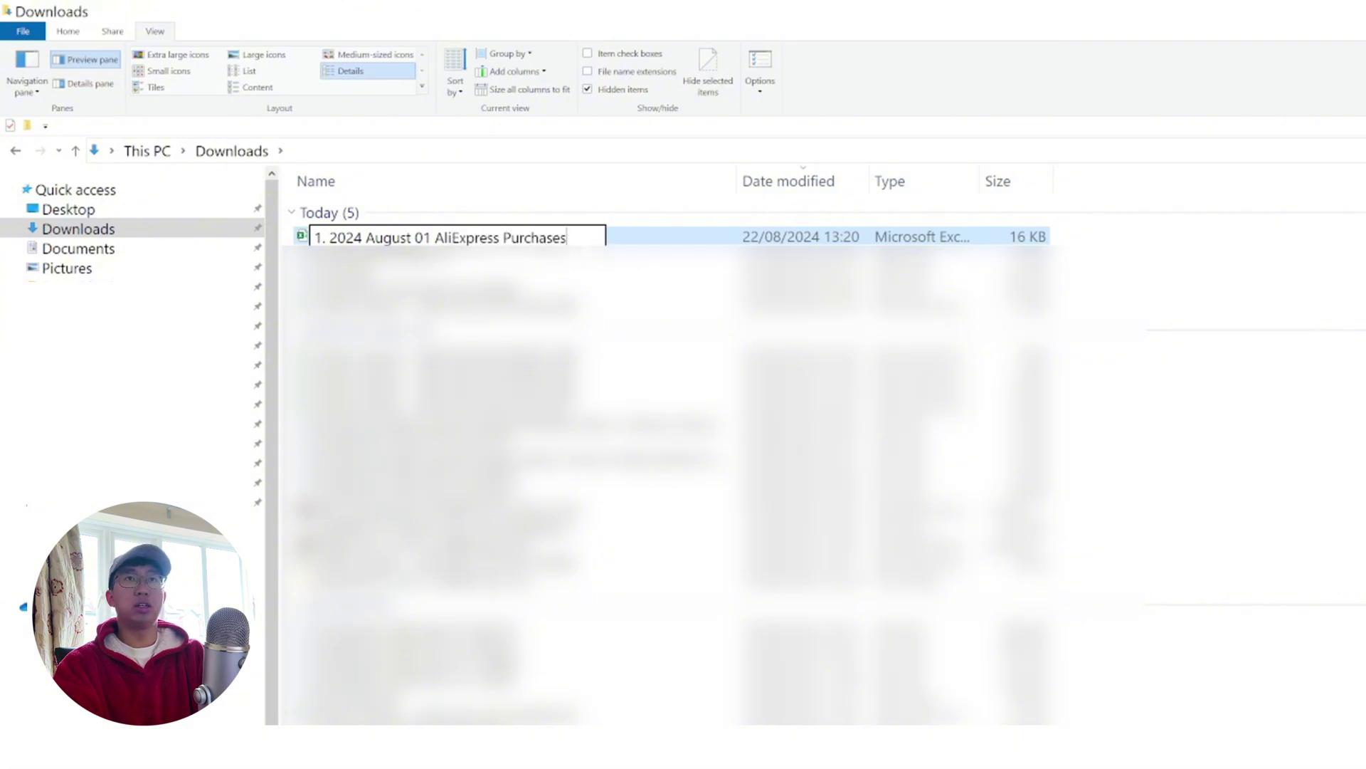
{"action": "key", "text": "Return"}
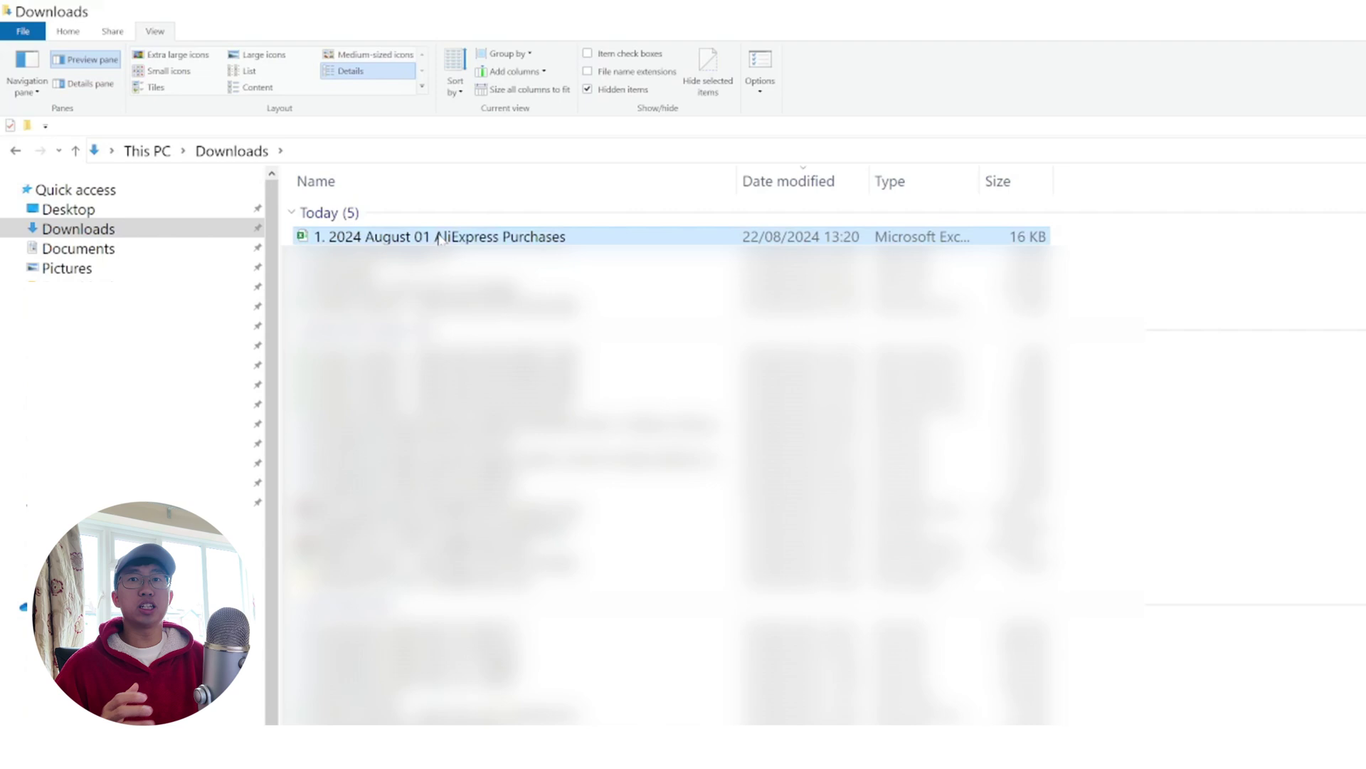
Open '1. 2024 August 01 AliExpress Purchases' in Excel and AutoFit all columns.
{"action": "double_click", "coordinate": [439, 237]}
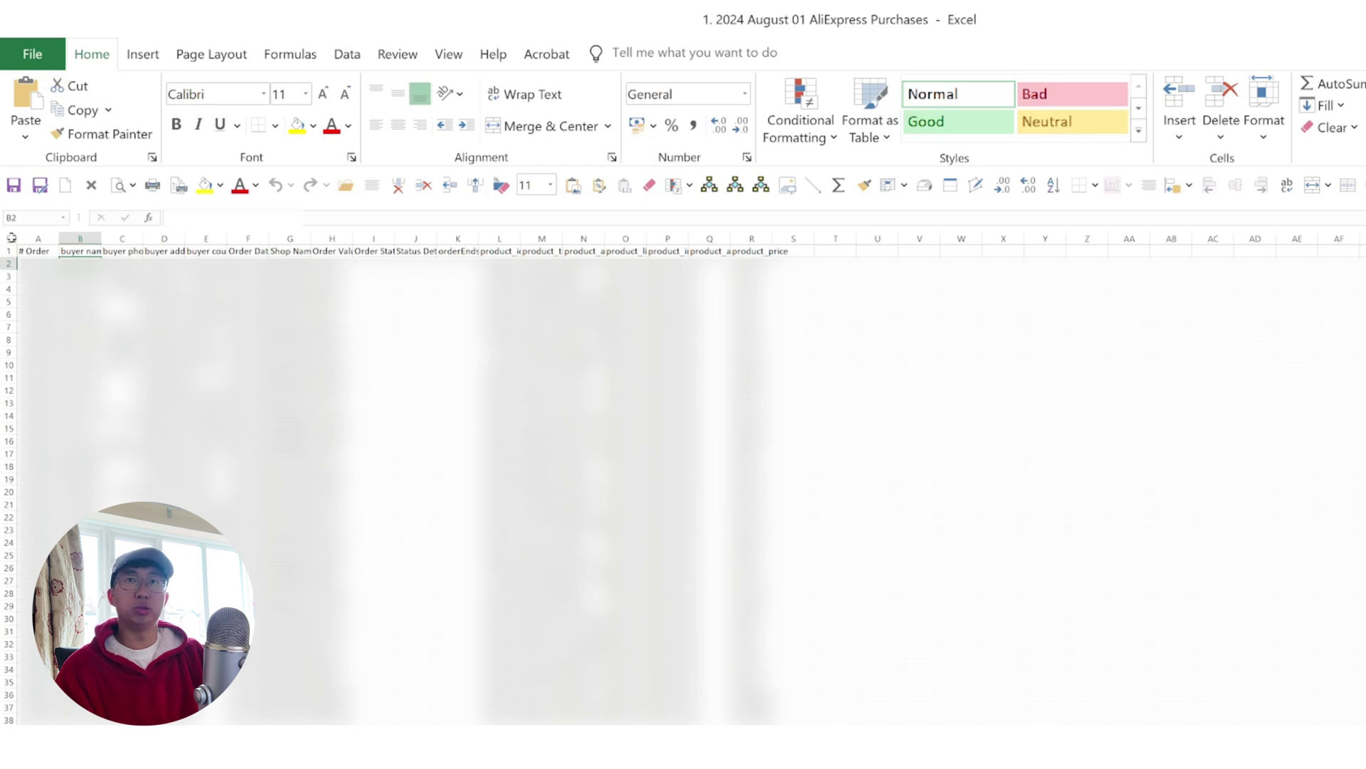
{"action": "left_click", "coordinate": [11, 238]}
{"action": "double_click", "coordinate": [59, 237]}
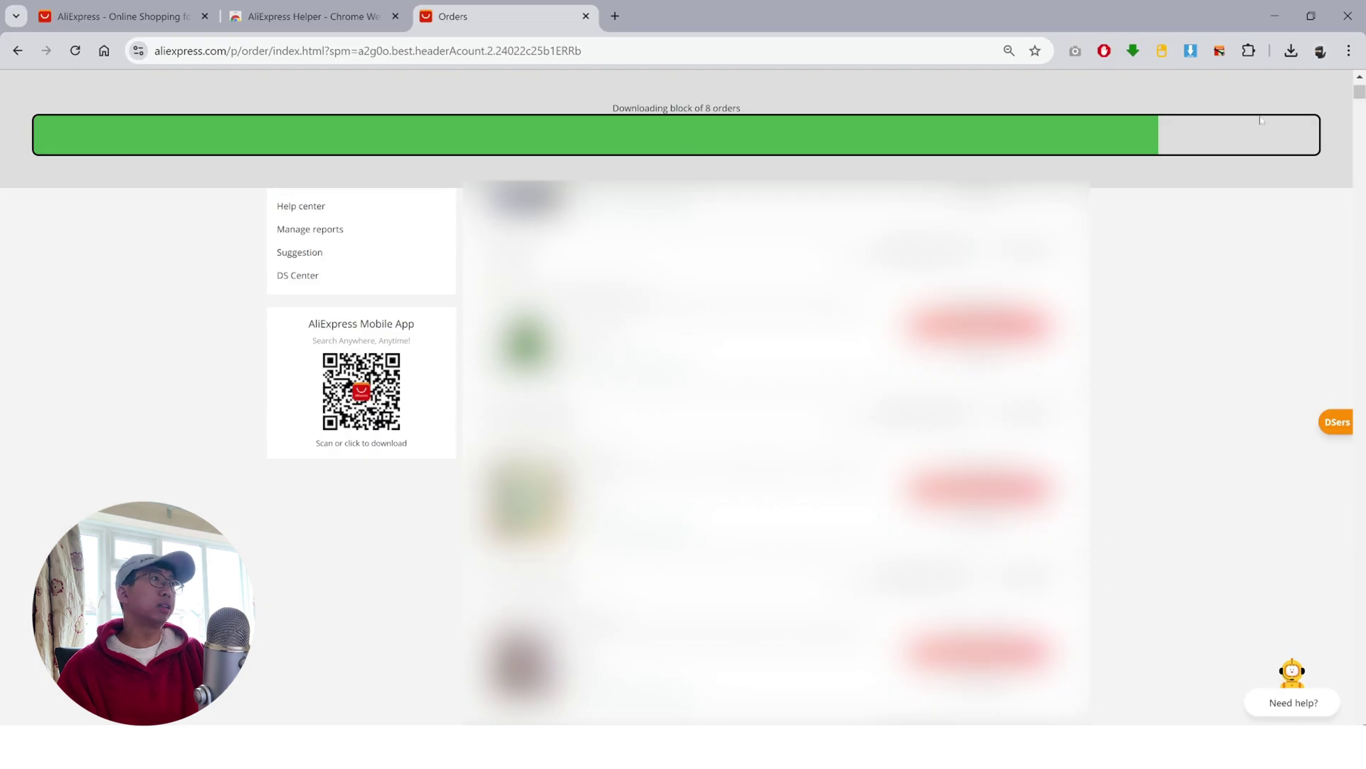
Set AliExpress Helper's start and end dates to 02/08/2024 and download those 4 orders.
{"action": "left_click", "coordinate": [1219, 50]}
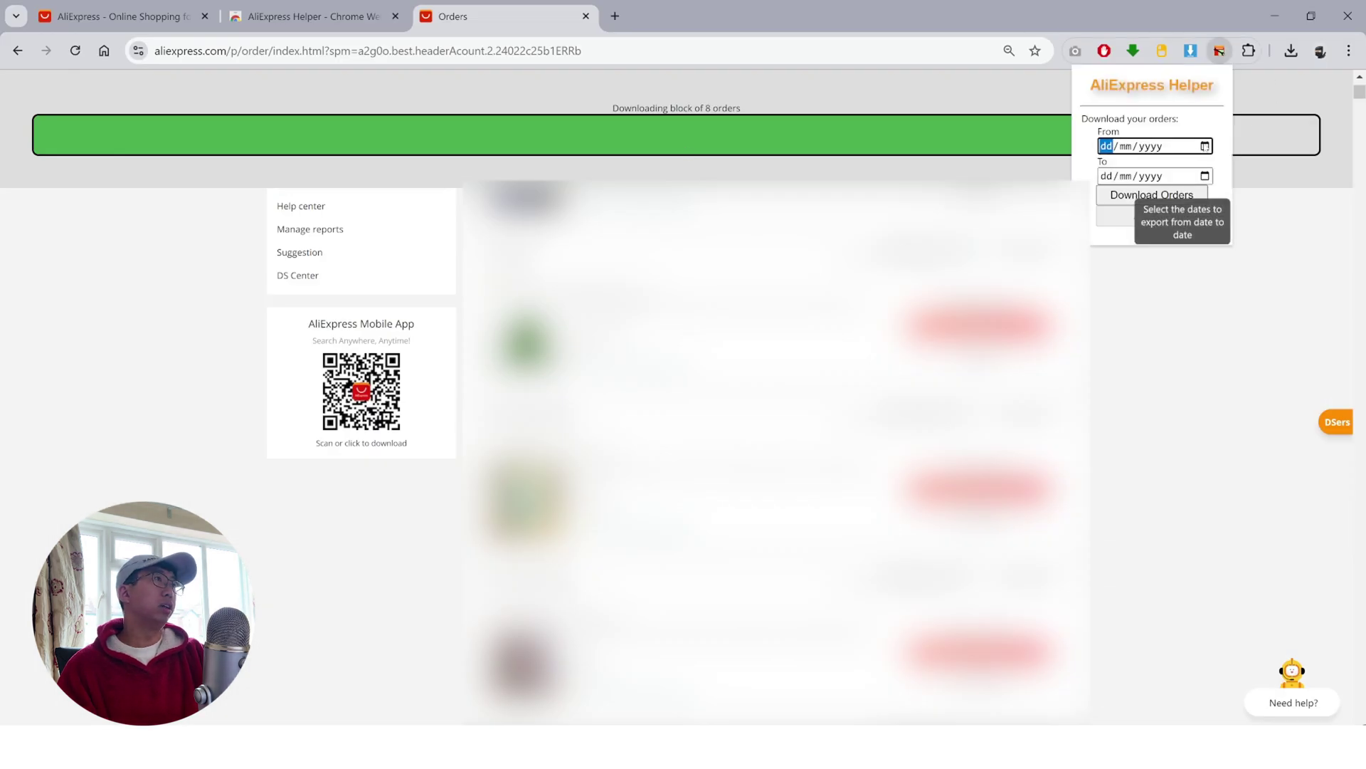
{"action": "left_click", "coordinate": [1204, 146]}
{"action": "left_click", "coordinate": [1207, 224]}
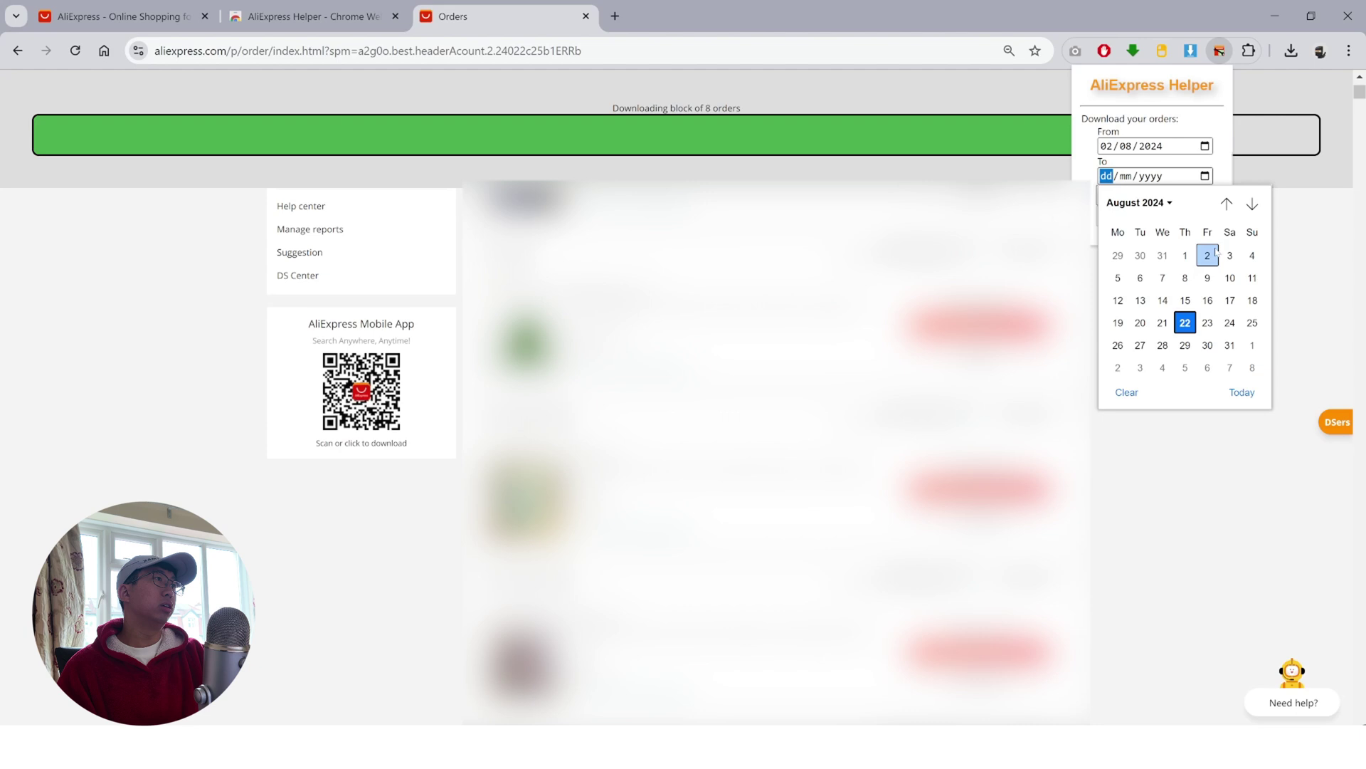
{"action": "left_click", "coordinate": [1208, 255]}
{"action": "left_click", "coordinate": [1138, 198]}
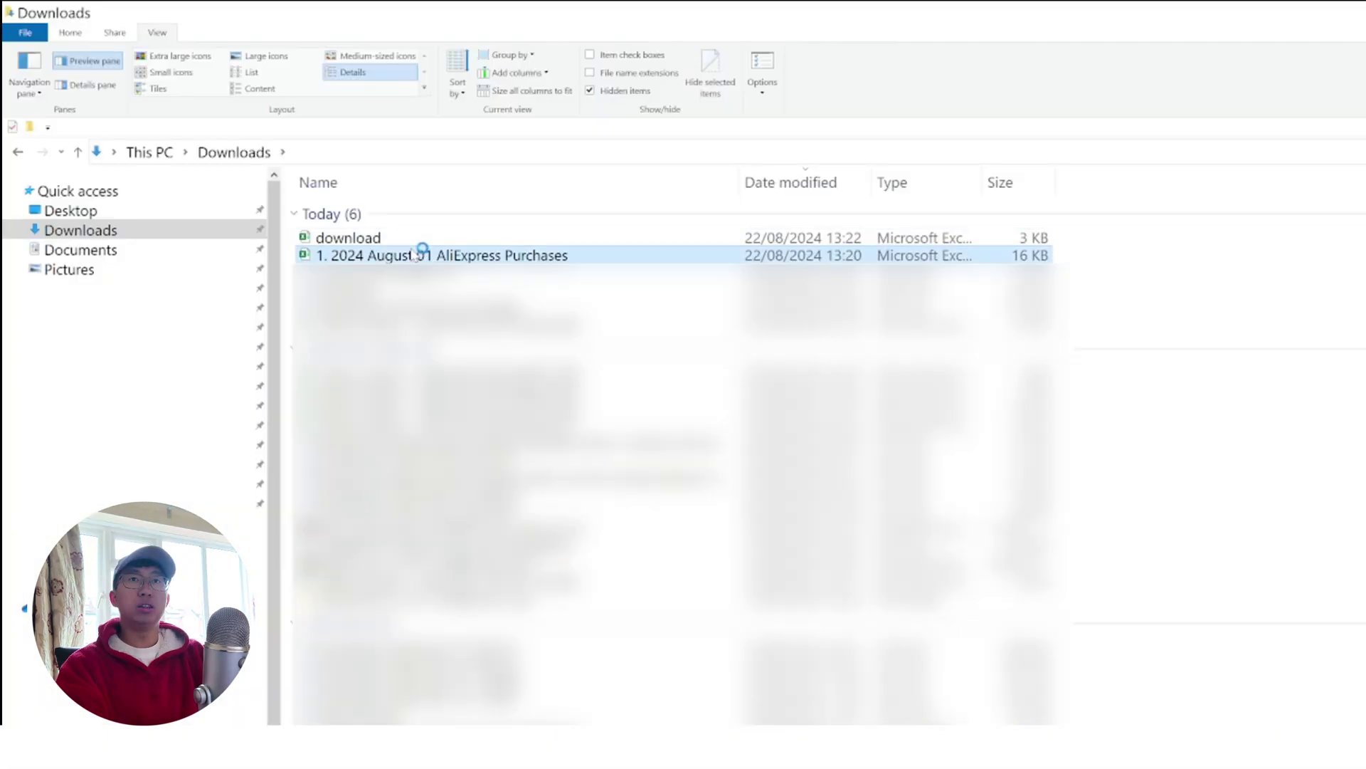
Rename the new download to '1. 2024 August 02 AliExpress Purchases', reusing the August 01 name.
{"action": "key", "text": "F2"}
{"action": "key", "text": "ctrl+c"}
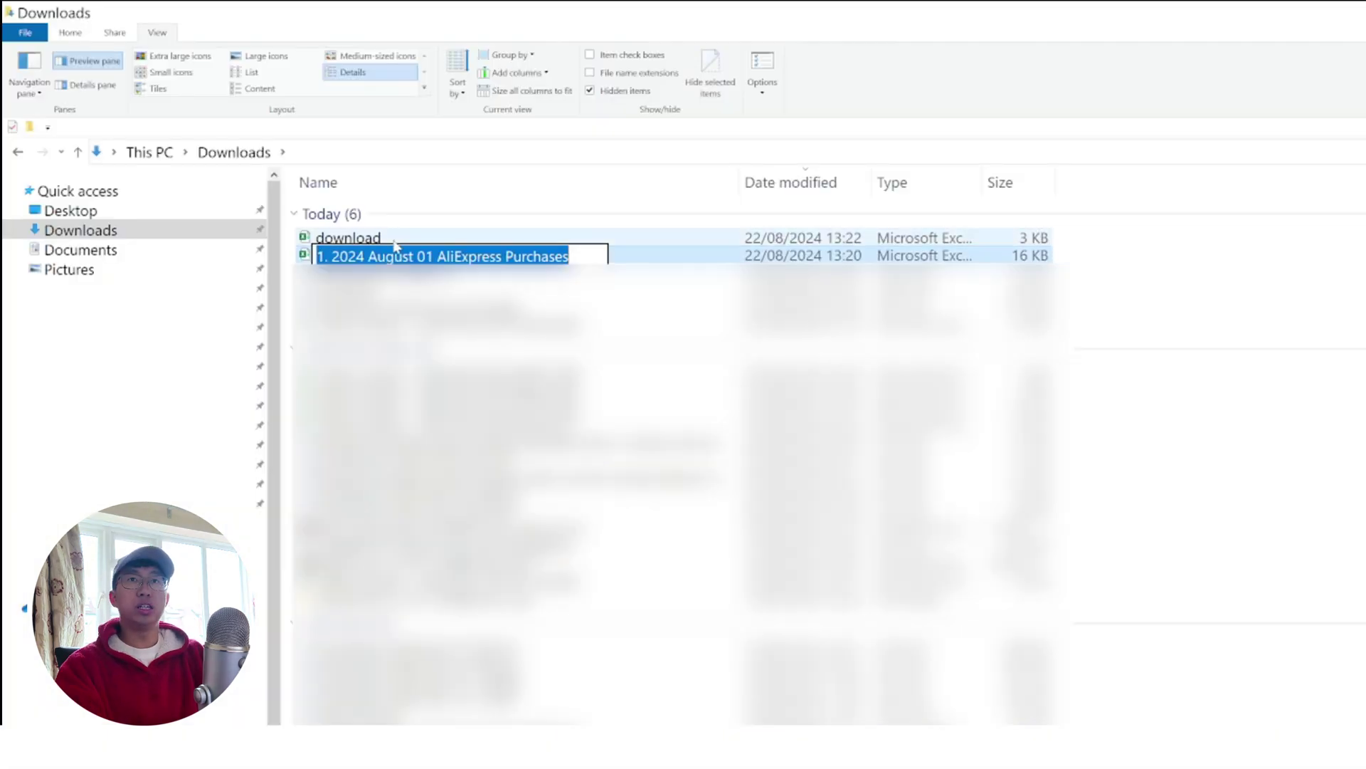
{"action": "left_click", "coordinate": [394, 239]}
{"action": "key", "text": "F2"}
{"action": "key", "text": "ctrl+v"}
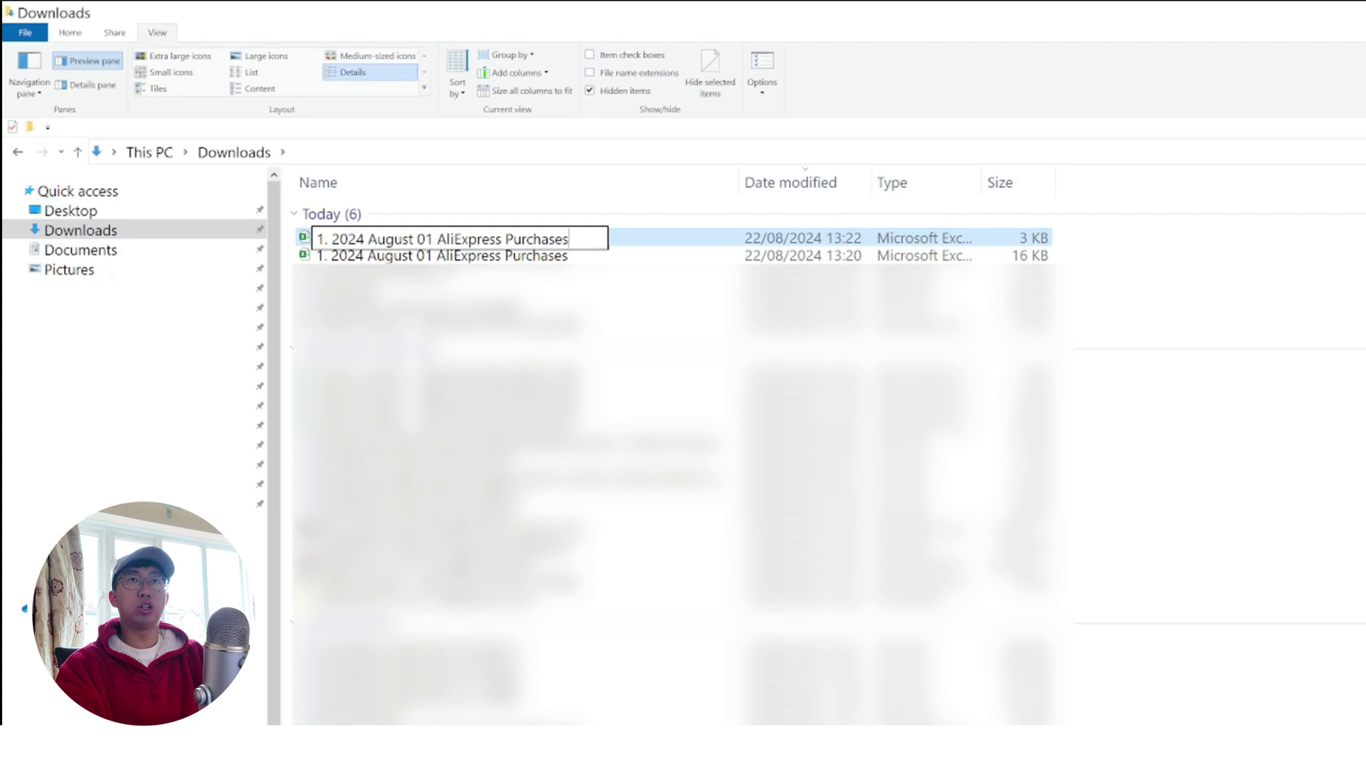
{"action": "double_click", "coordinate": [427, 239]}
{"action": "type", "text": "02"}
{"action": "key", "text": "Return"}
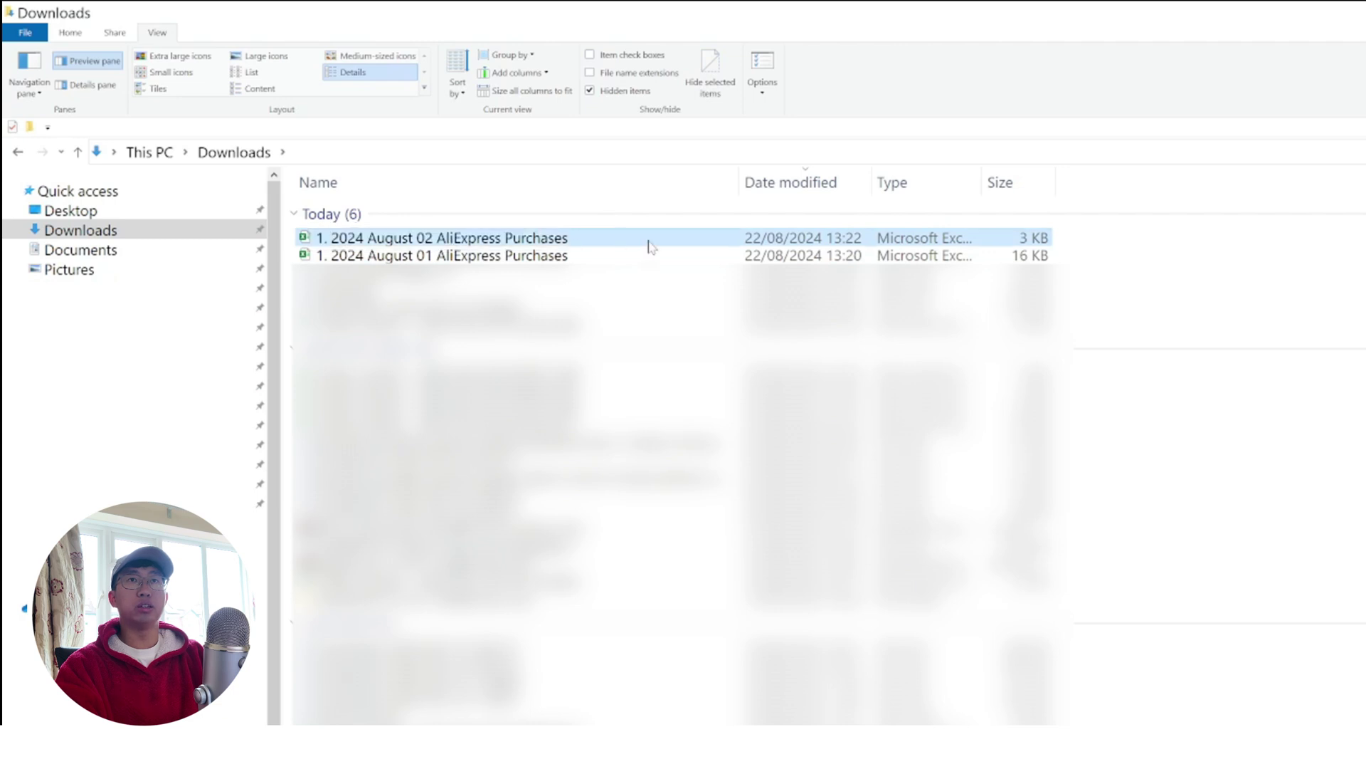
{"action": "left_click", "coordinate": [1093, 255]}
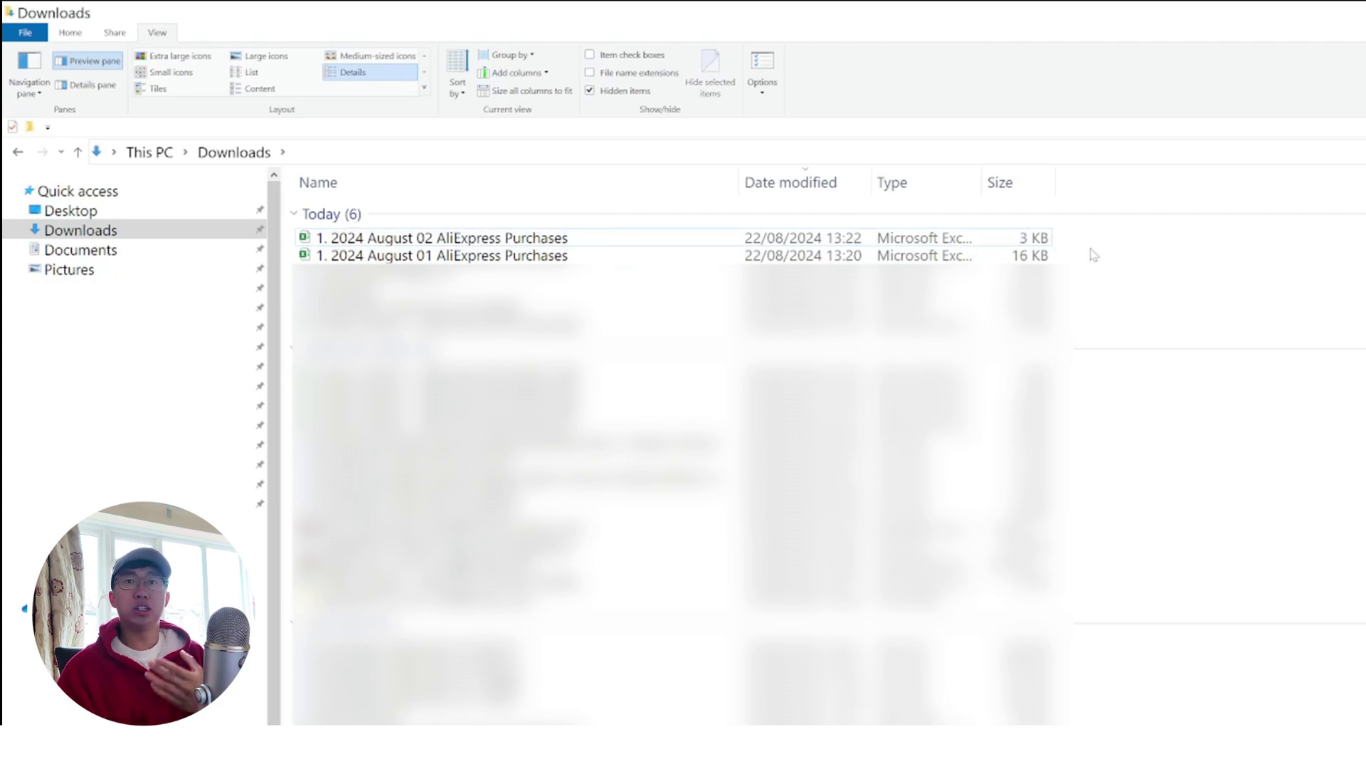